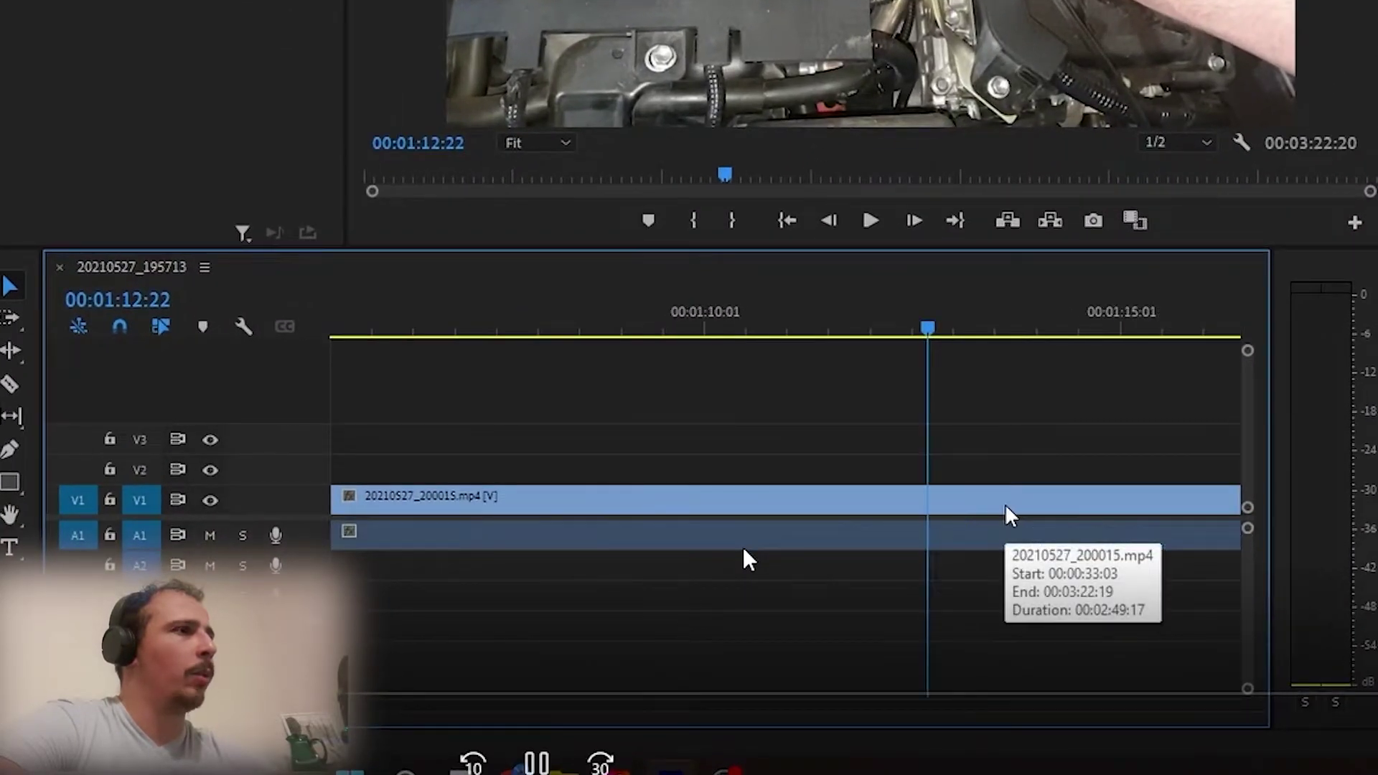
Scroll the timeline up and back down so the A1 clip's waveform redraws
scroll(1071, 323, "up", 1)
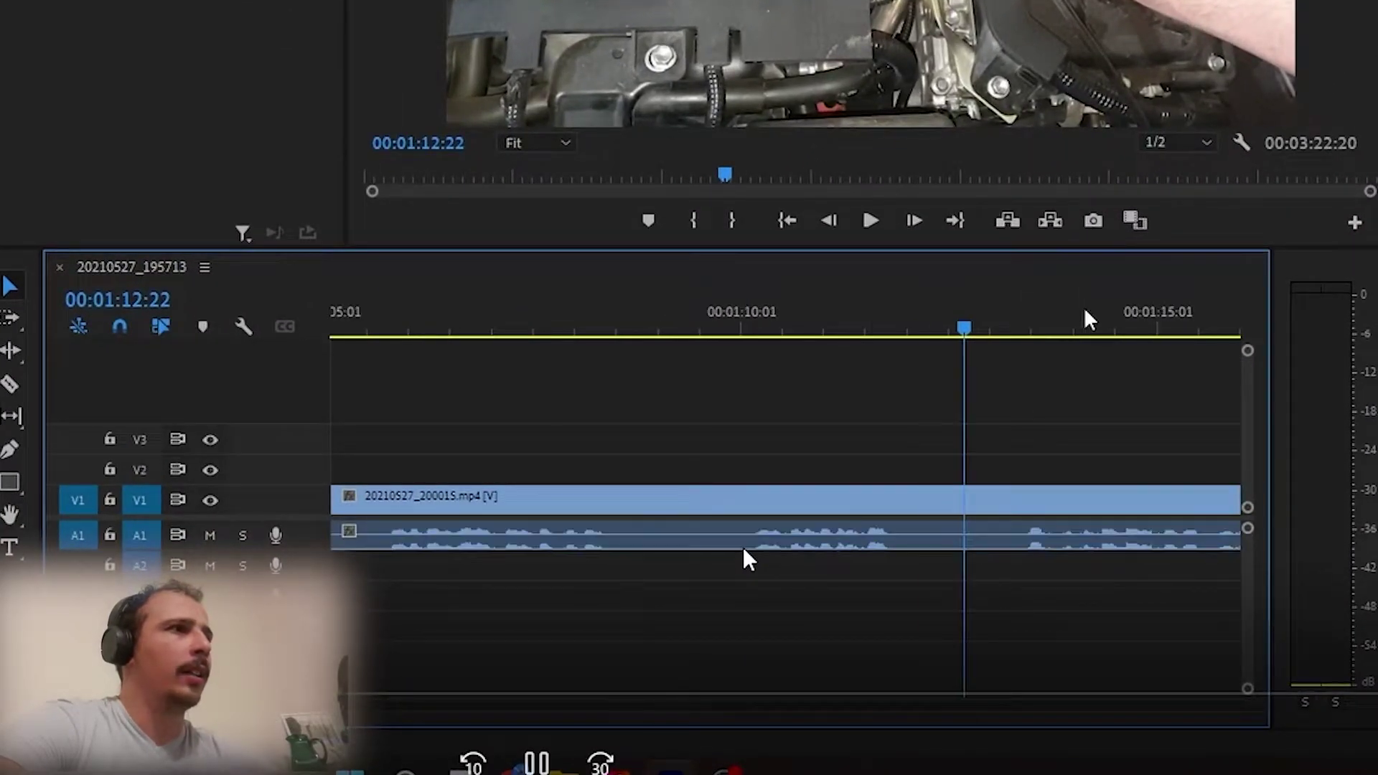
scroll(1088, 319, "down", 3)
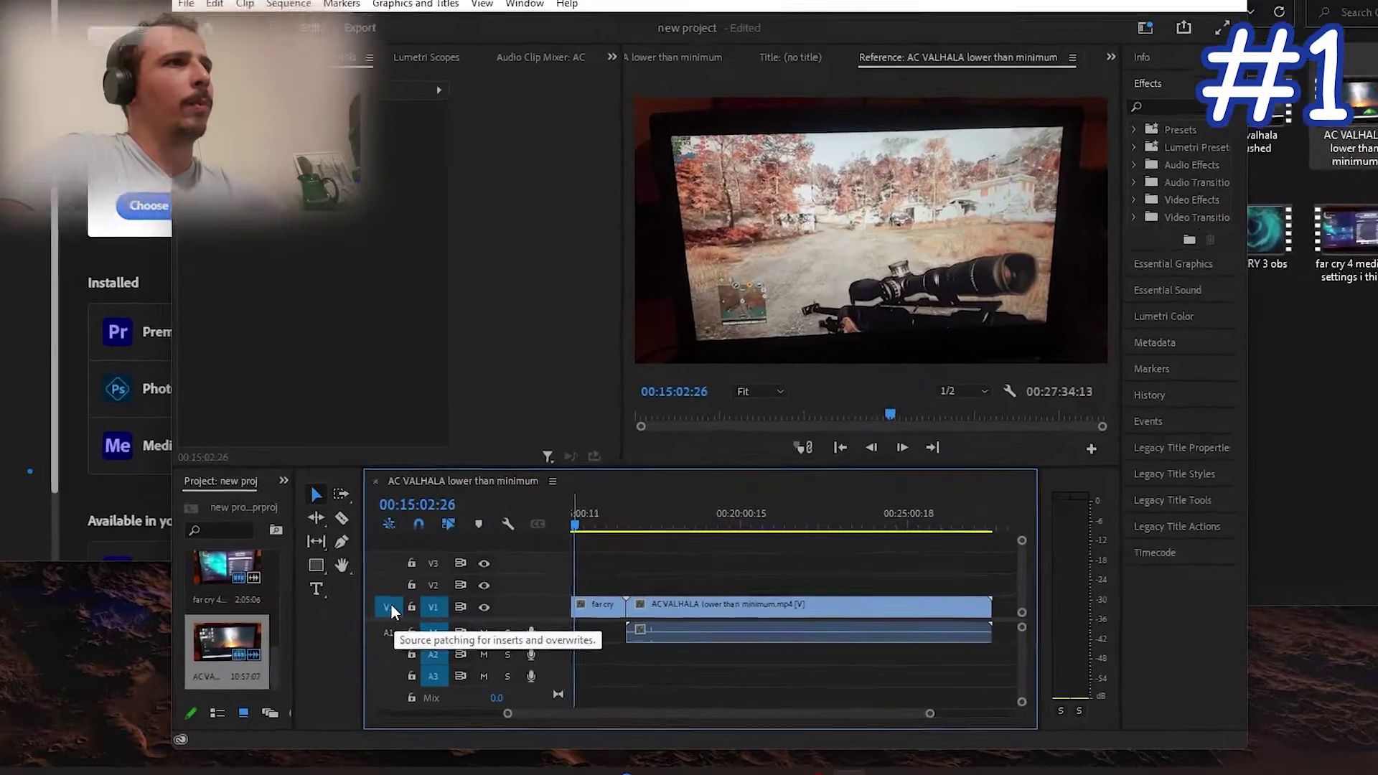
Toggle V1/A1 source patching, add ADOBE PRO.mp4 to V1, then delete it again
left_click(453, 610)
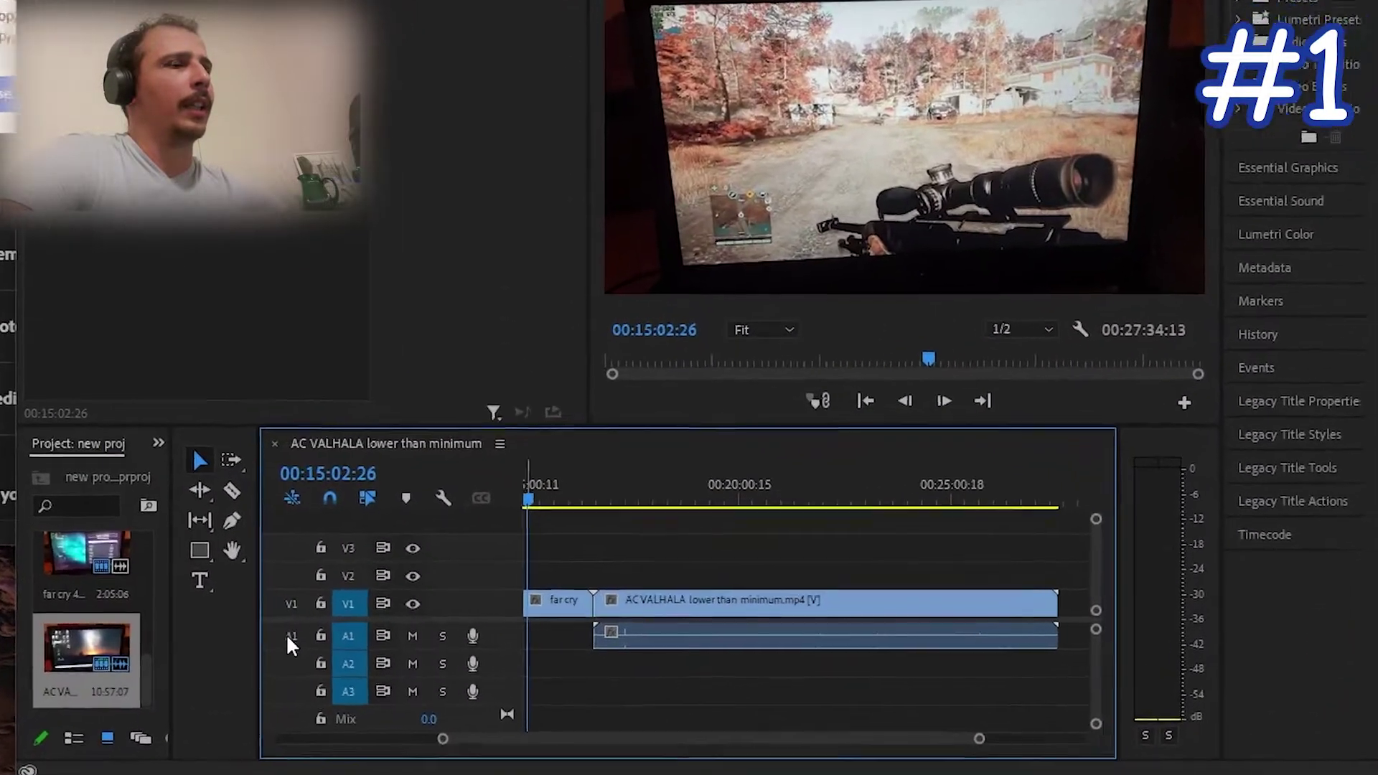
left_click(195, 608)
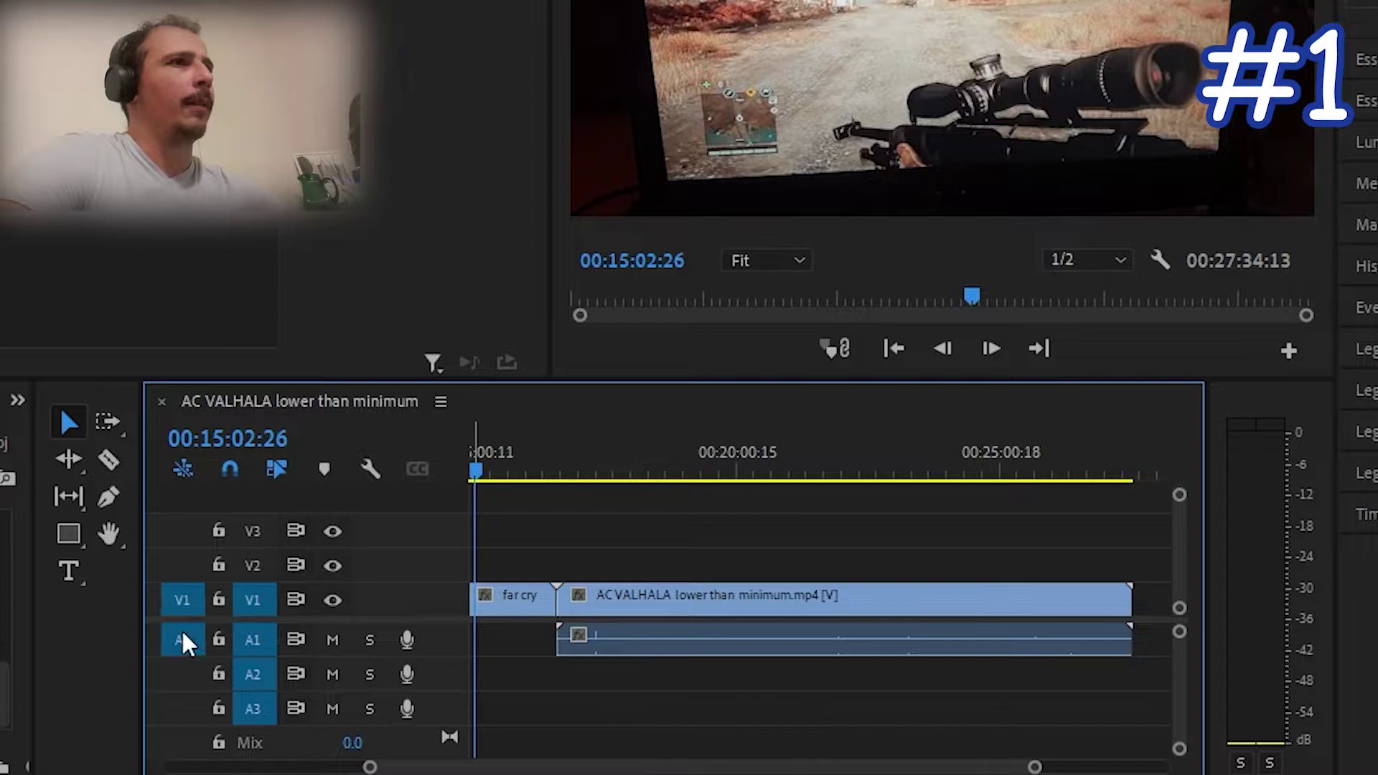
left_click(198, 639)
scroll(991, 653, "down", 3)
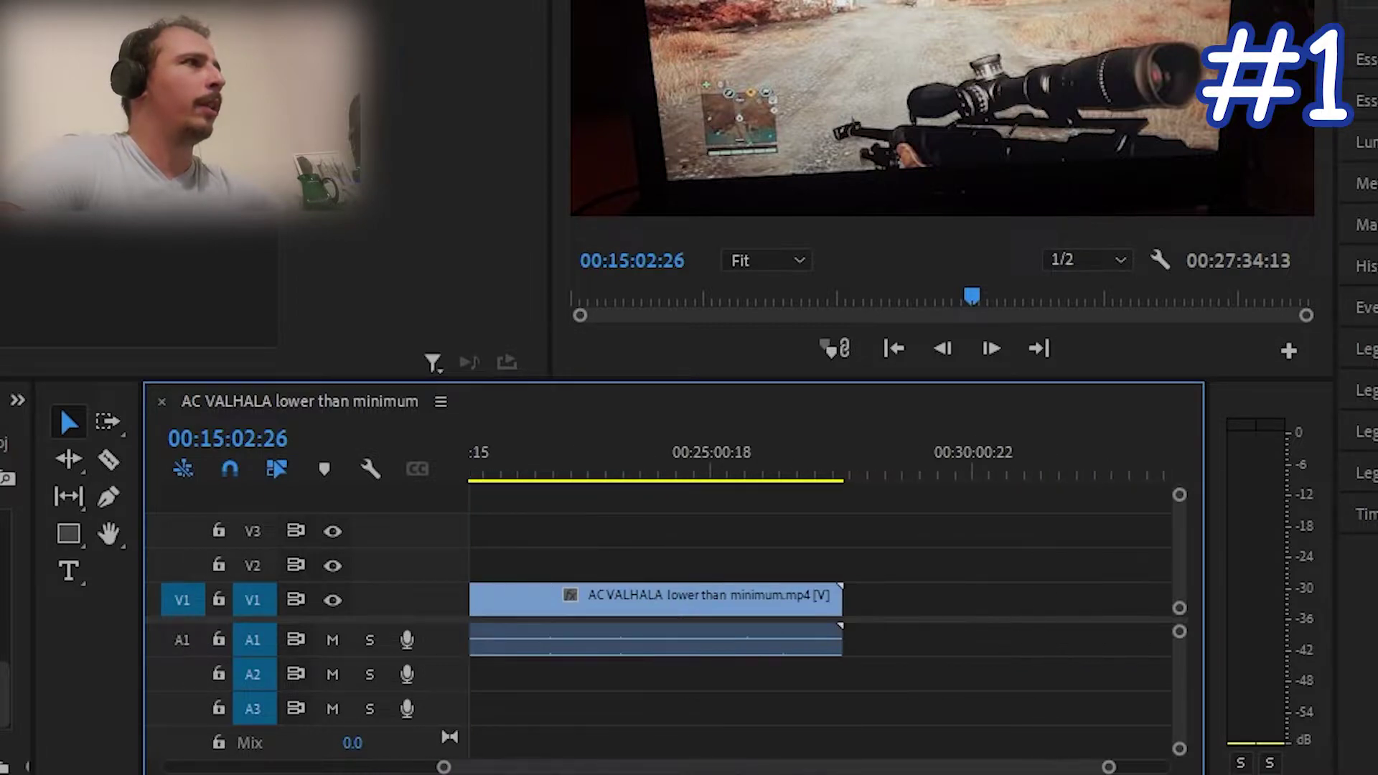
left_click_drag(933, 359, 852, 622)
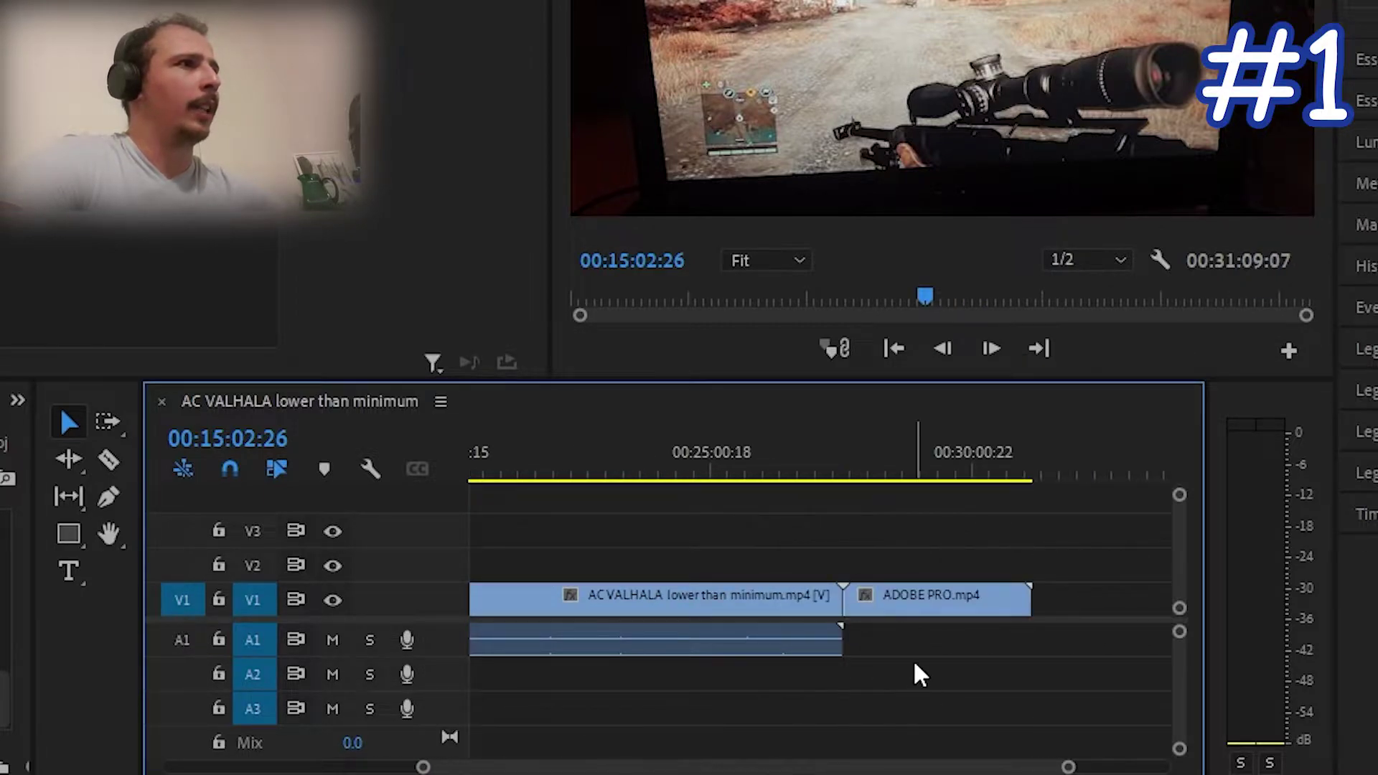
left_click(932, 611)
right_click(951, 617)
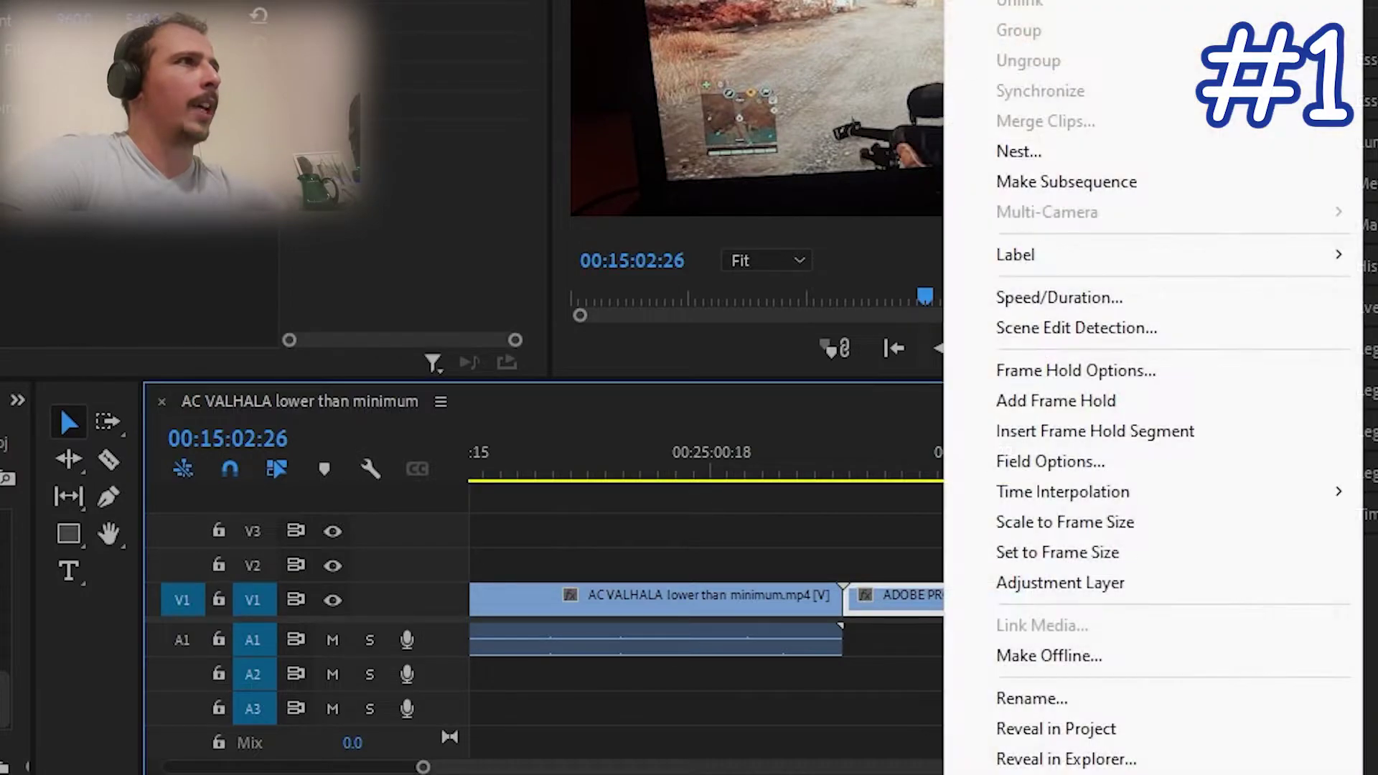
key("Escape")
key("Delete")
Turn A1 and V1 source patching back on and marquee-select all clips in the sequence
left_click(182, 640)
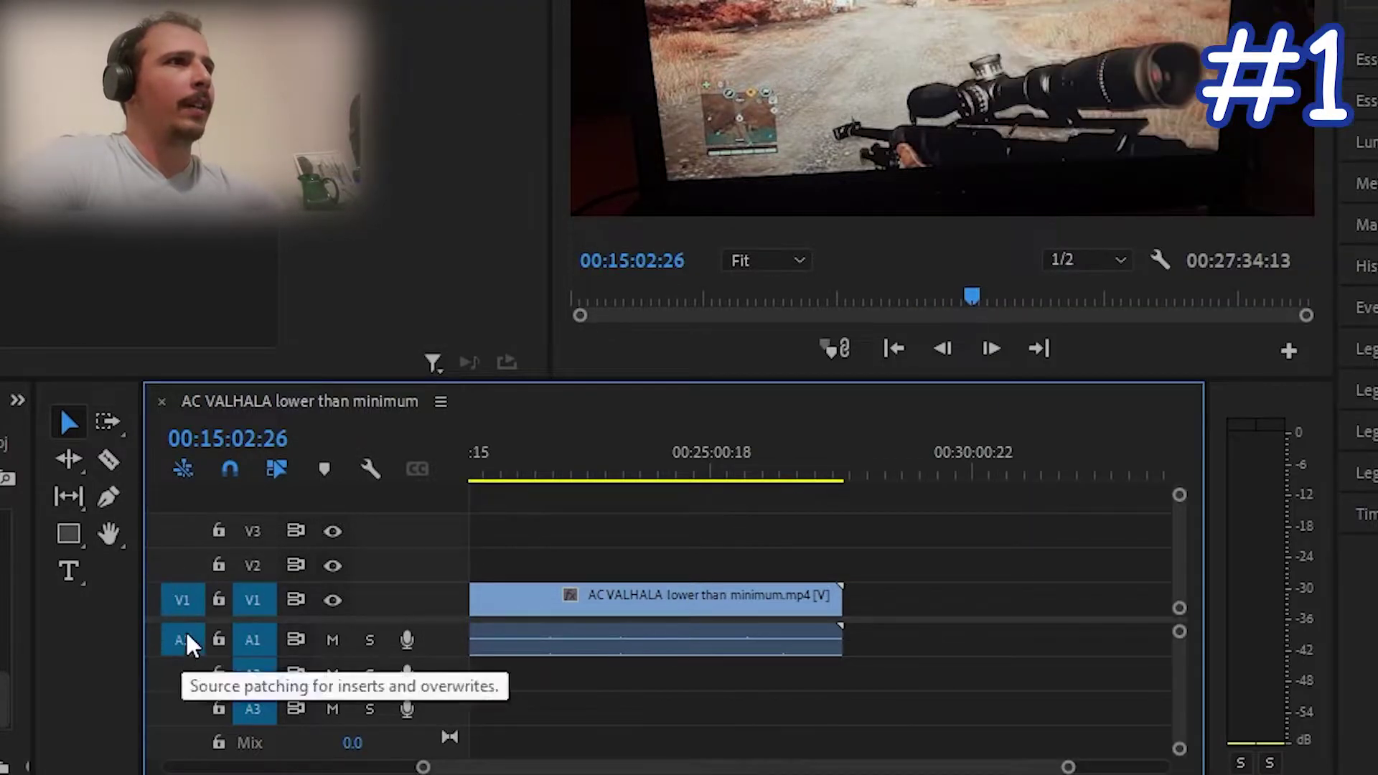
left_click(182, 603)
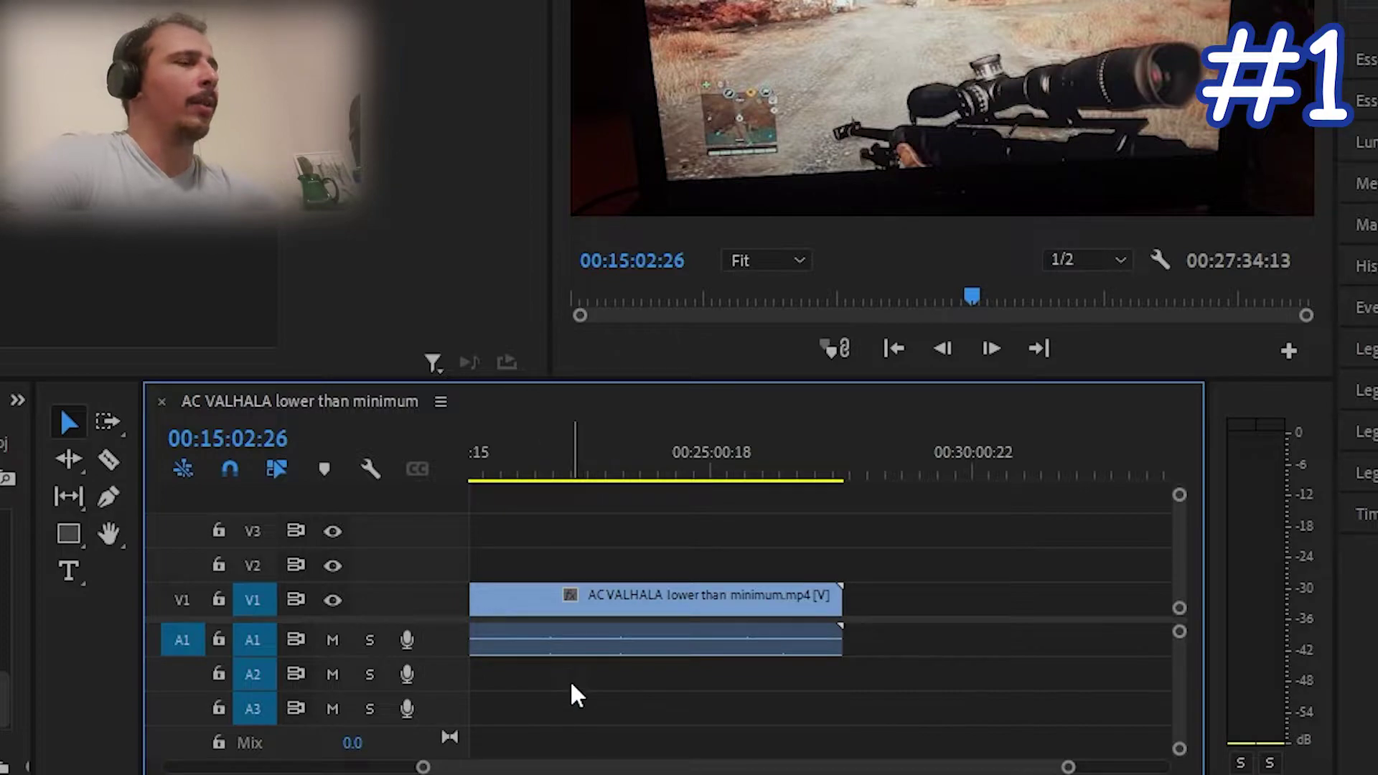
left_click(188, 611)
scroll(649, 682, "left", 10)
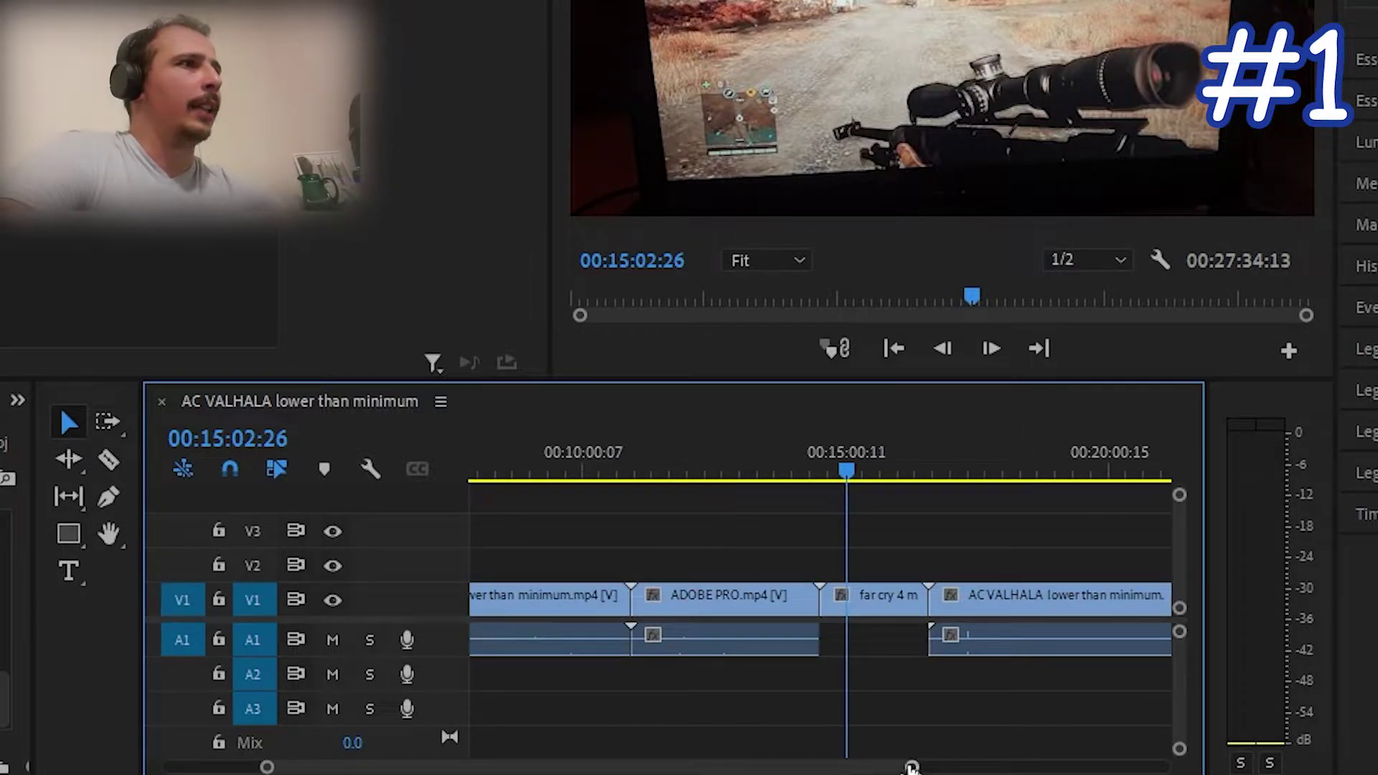
left_click_drag(911, 767, 1075, 767)
left_click_drag(965, 698, 475, 578)
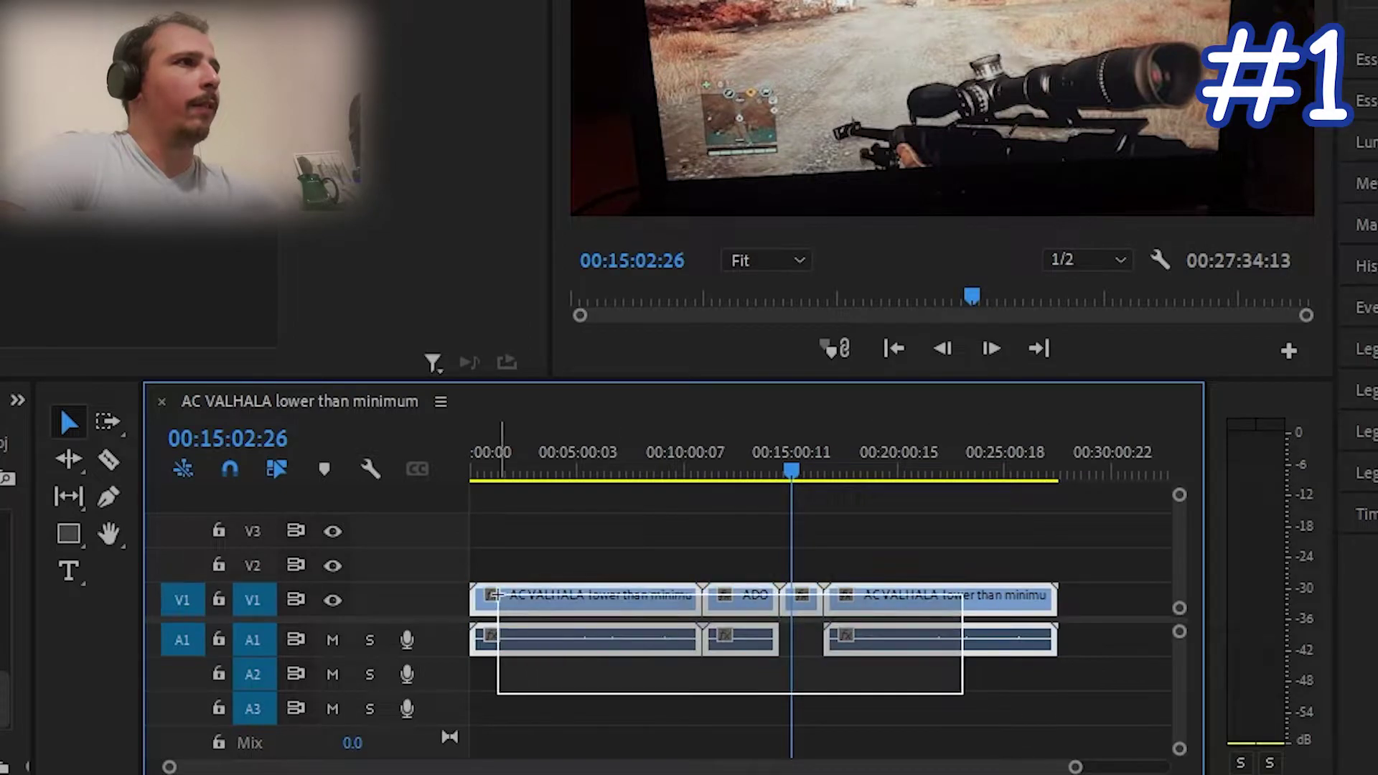
right_click(568, 619)
Delete and undo the clips, re-add the video file, and list other Premiere Pro versions in Creative Cloud
key("Escape")
key("Delete")
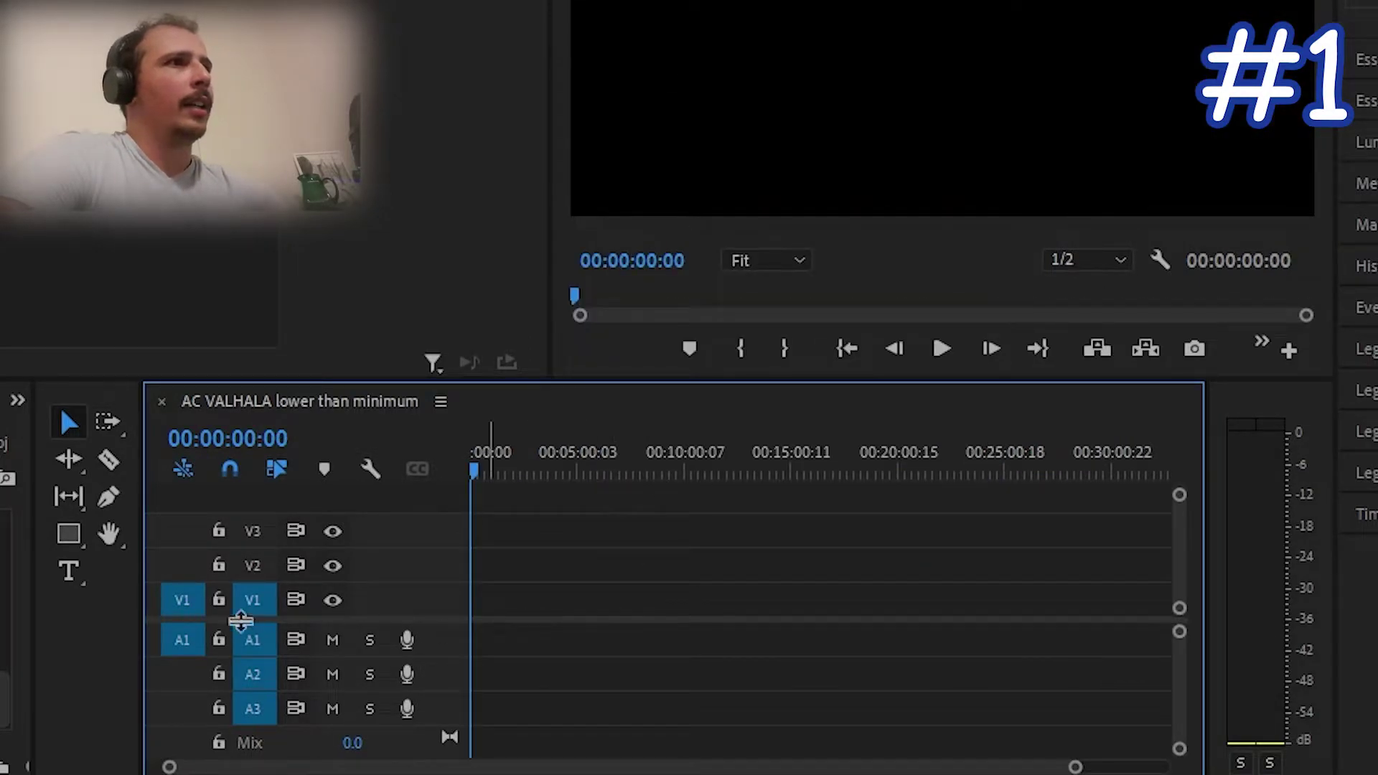
key("ctrl+z")
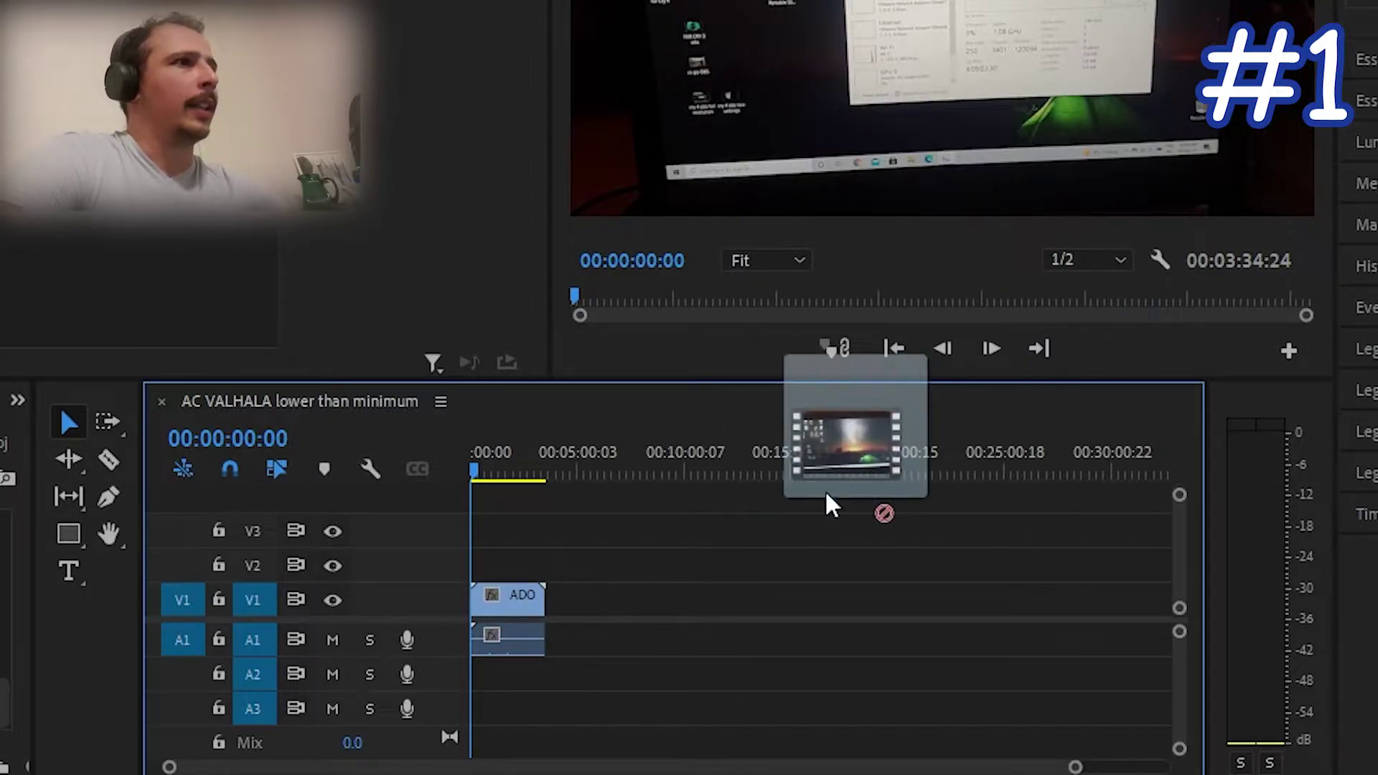
left_click_drag(825, 502, 574, 608)
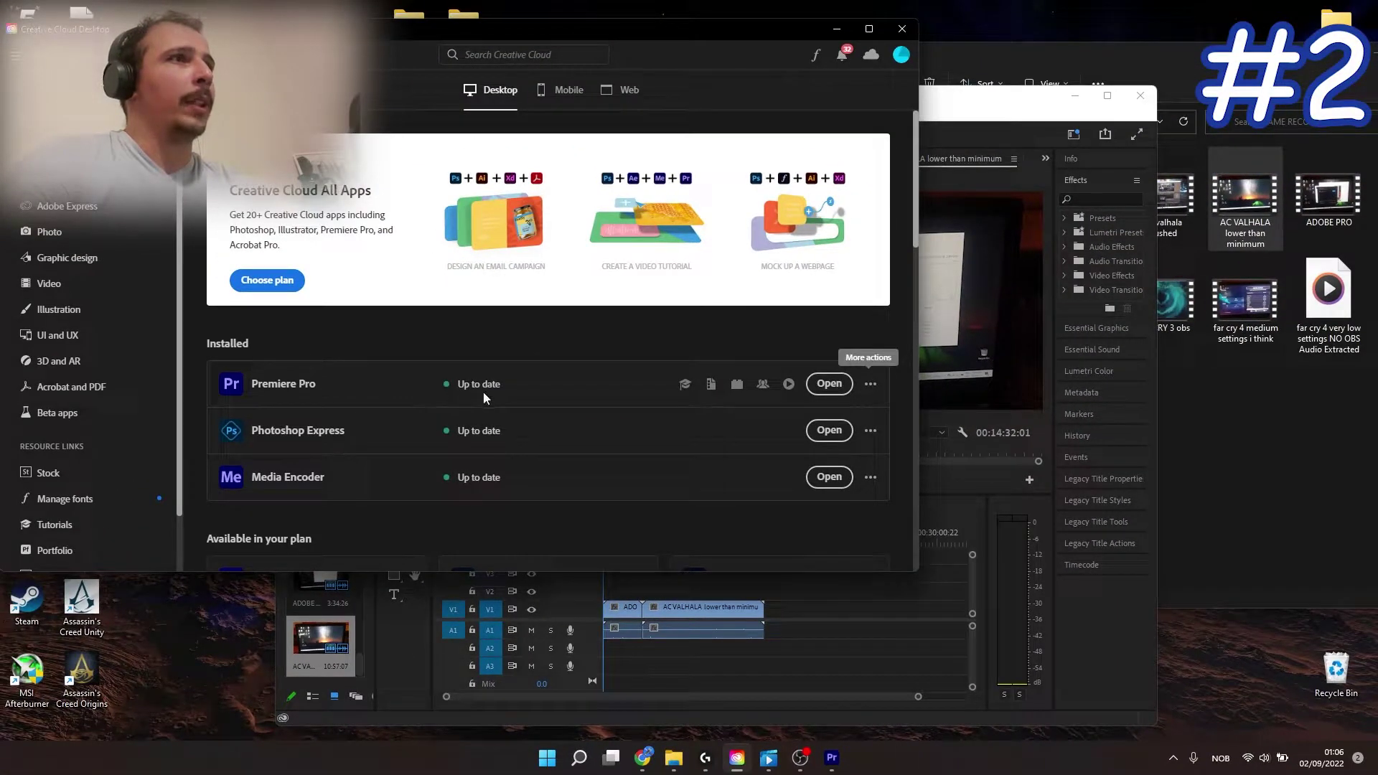
left_click(871, 385)
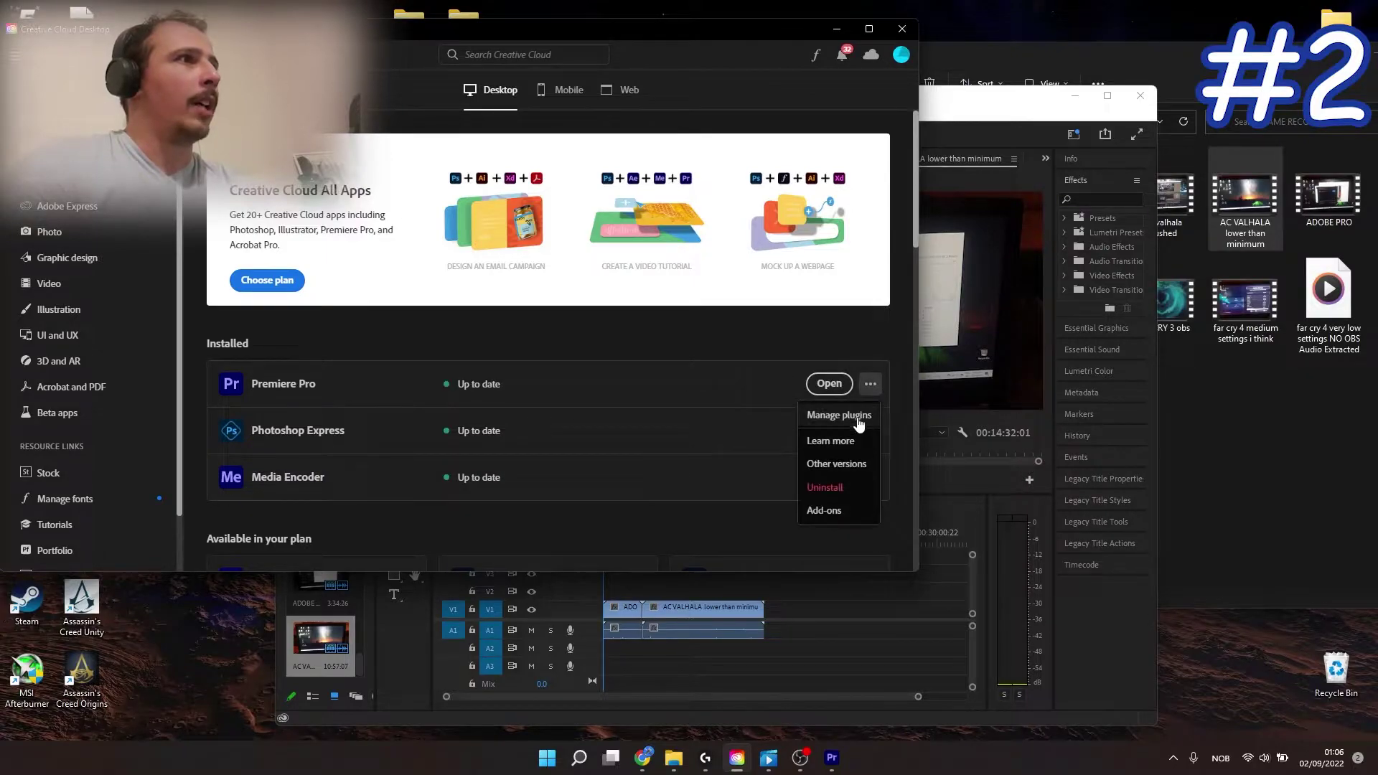
left_click(849, 463)
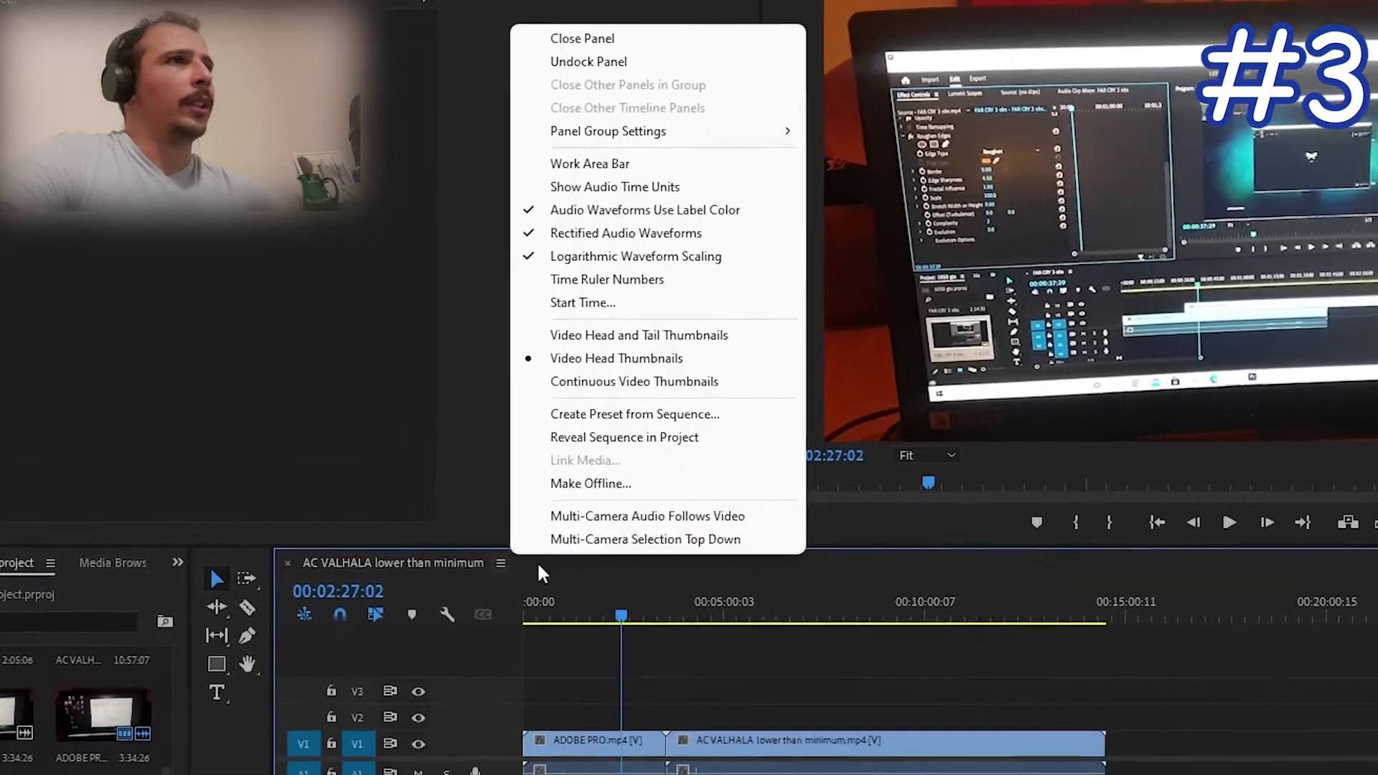
Use the timeline menu's Reveal Sequence in Project to locate the sequence
left_click(500, 563)
left_click(501, 563)
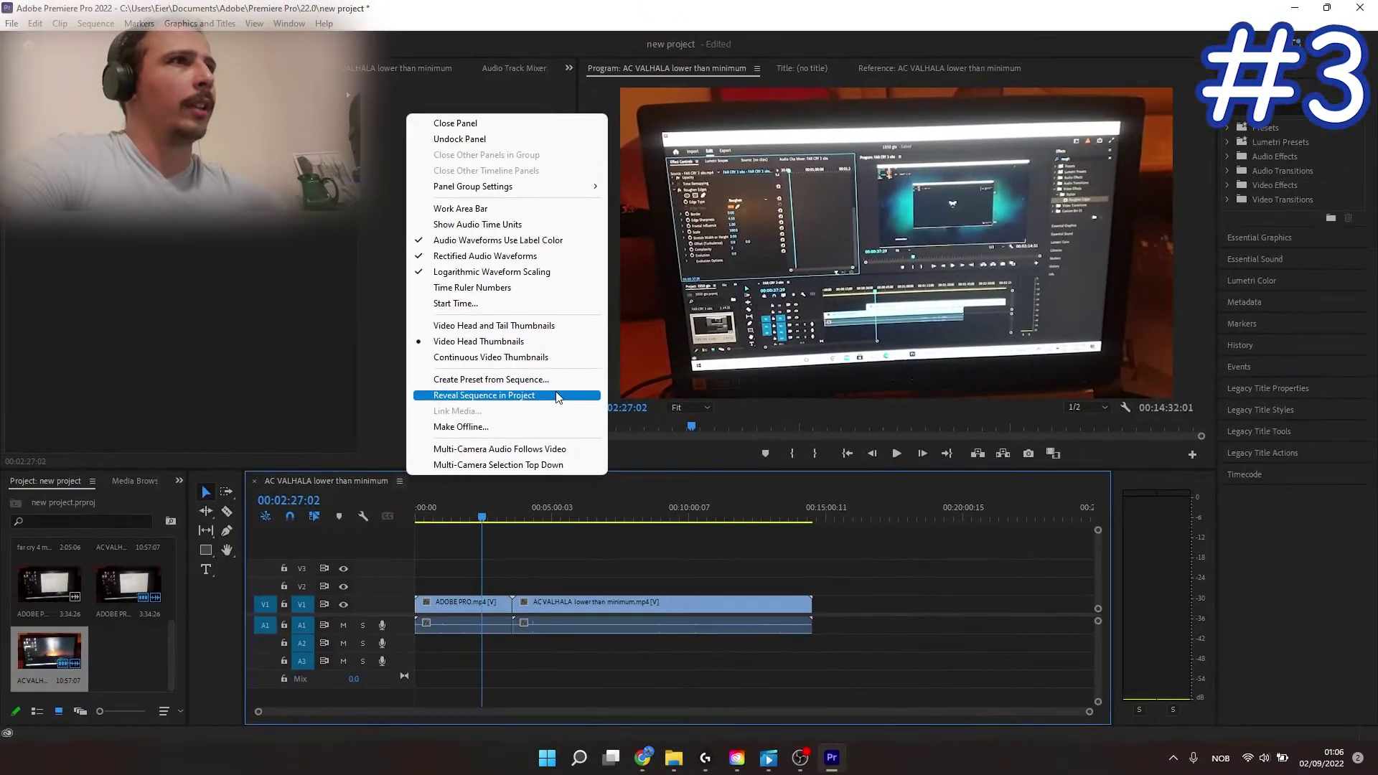
left_click(702, 445)
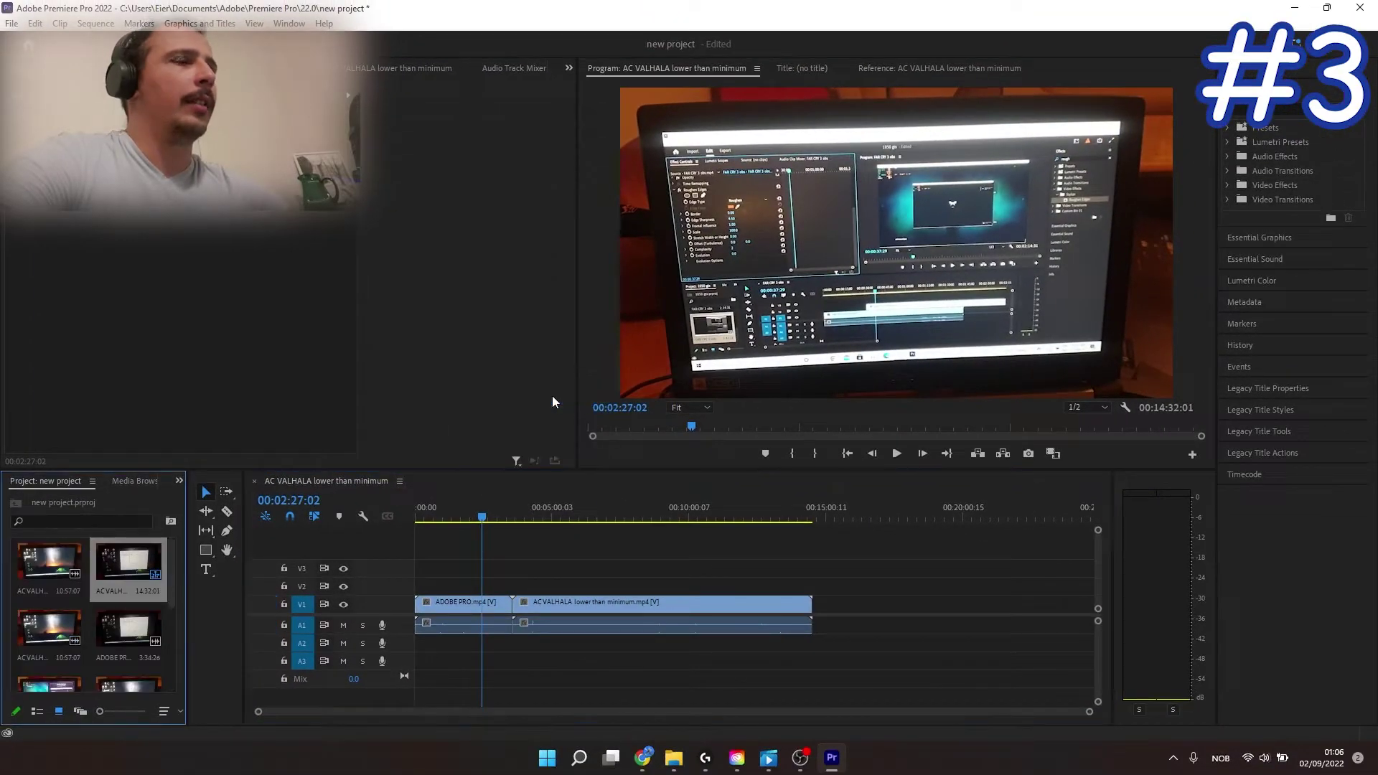
Check both clips' volume, then drag ADOBE PRO.mp4 from Explorer after AC VALHALA on V1
left_click(563, 627)
left_click(480, 627)
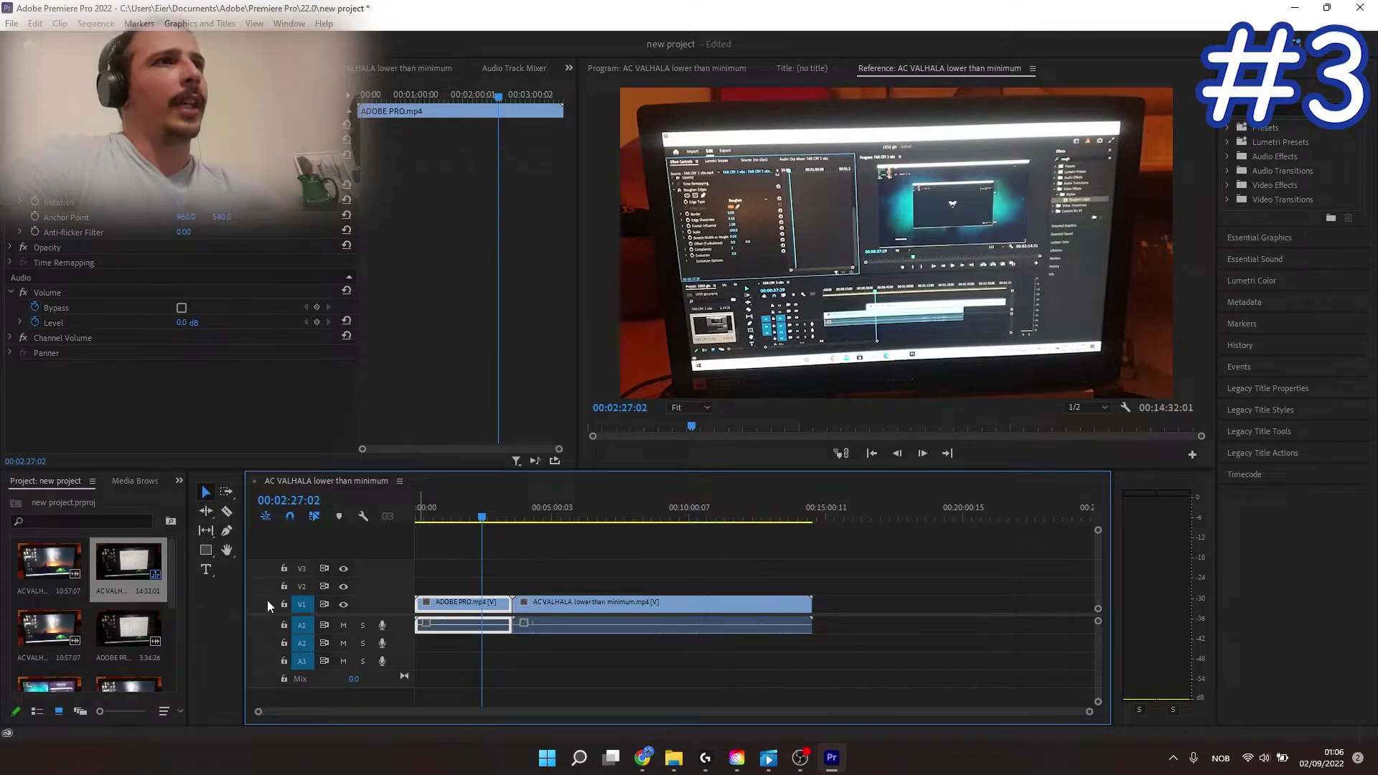
left_click(1326, 7)
left_click_drag(1329, 194, 895, 606)
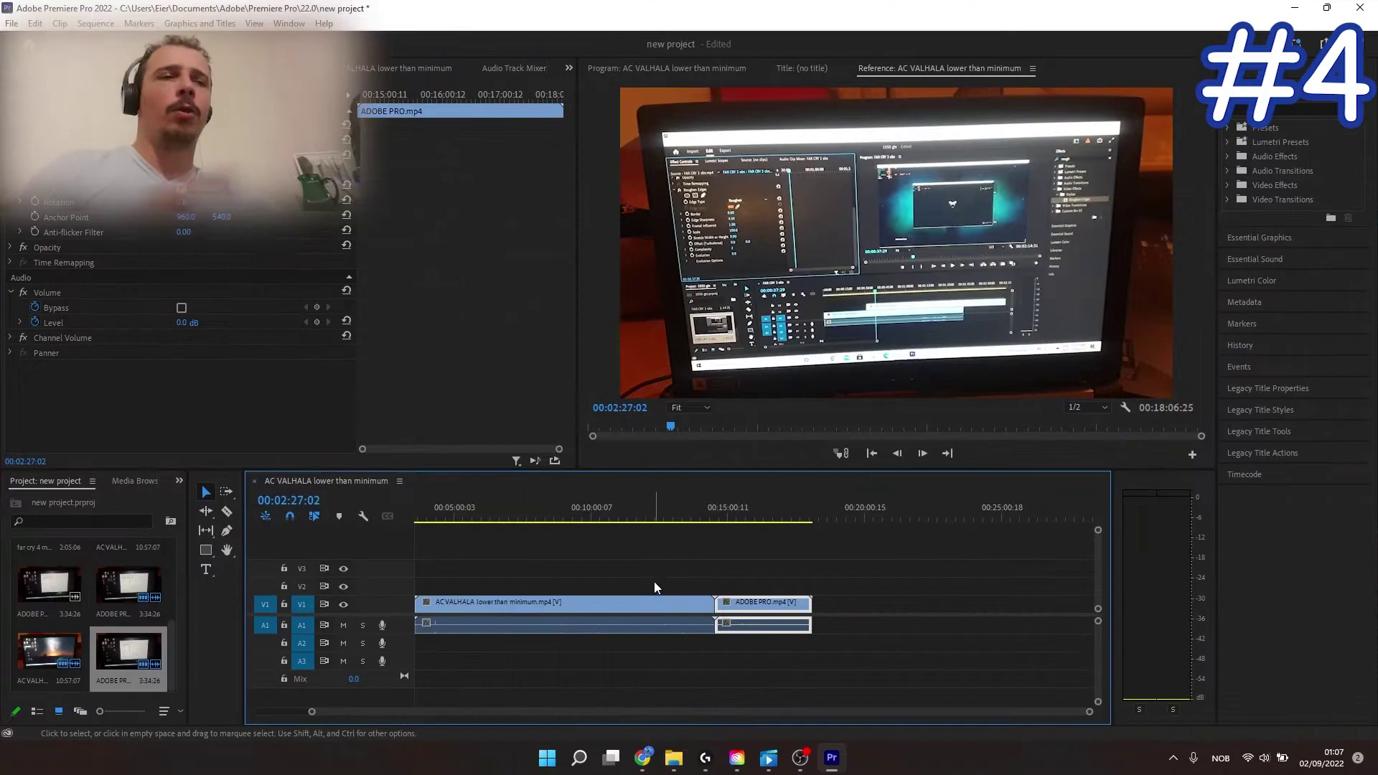
Open Local Disk (C:) in File Explorer and turn on View > Show > Hidden items
mouse_move(674, 757)
left_click(584, 704)
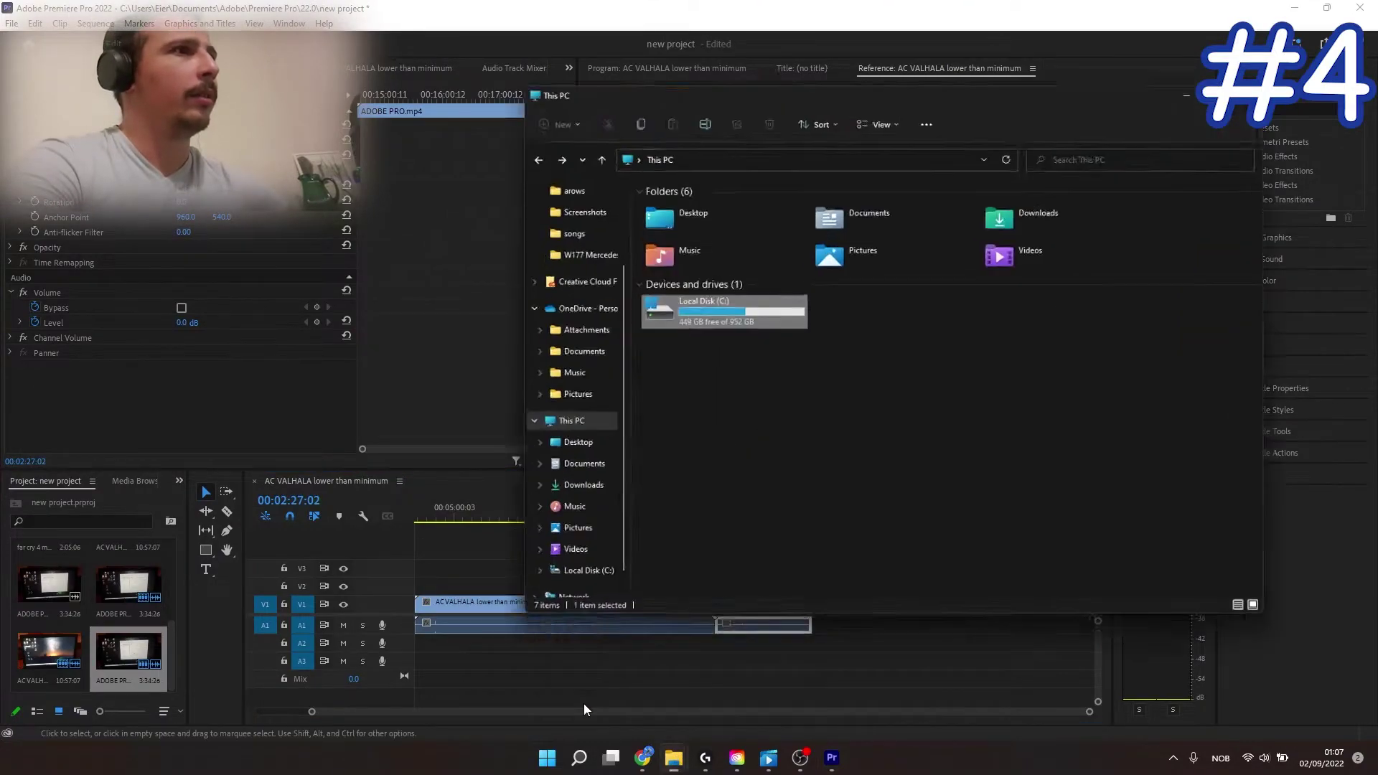
double_click(736, 313)
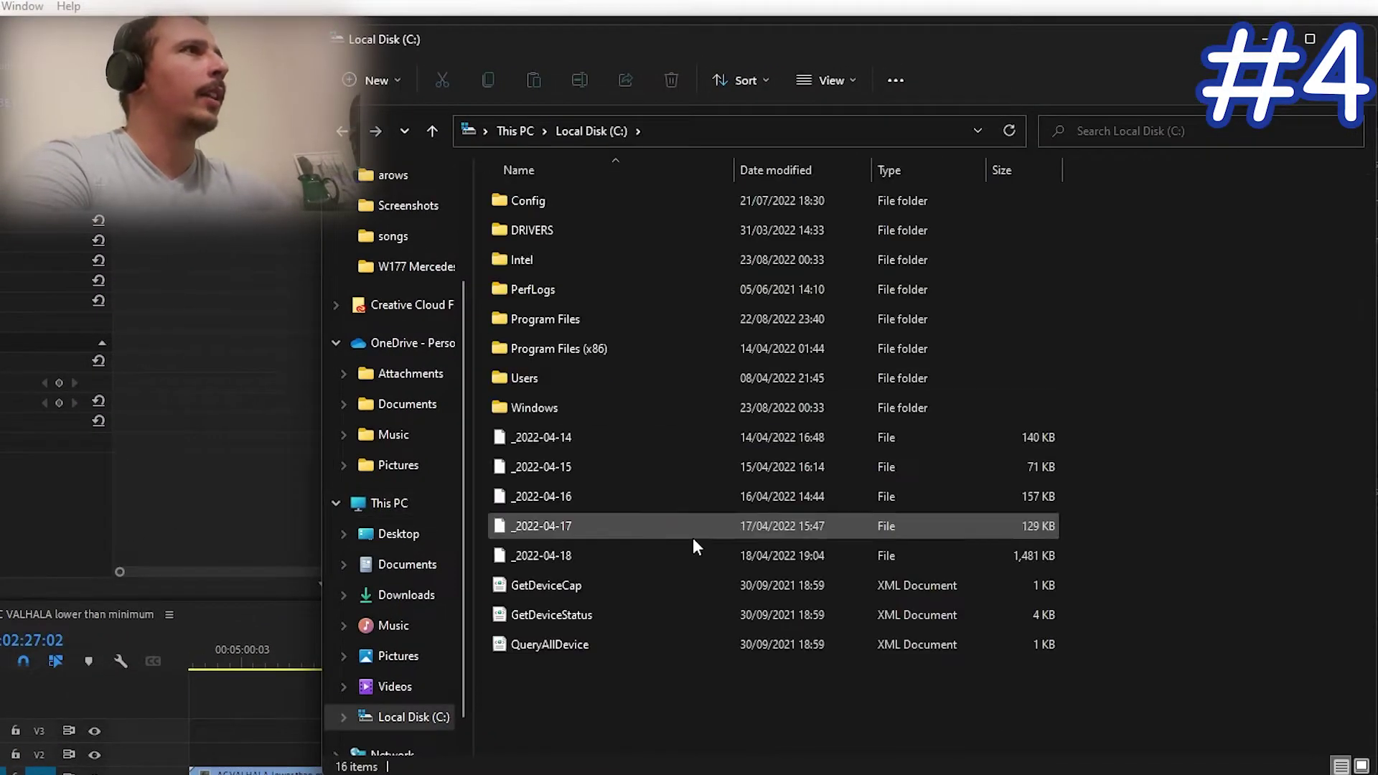
left_click(843, 80)
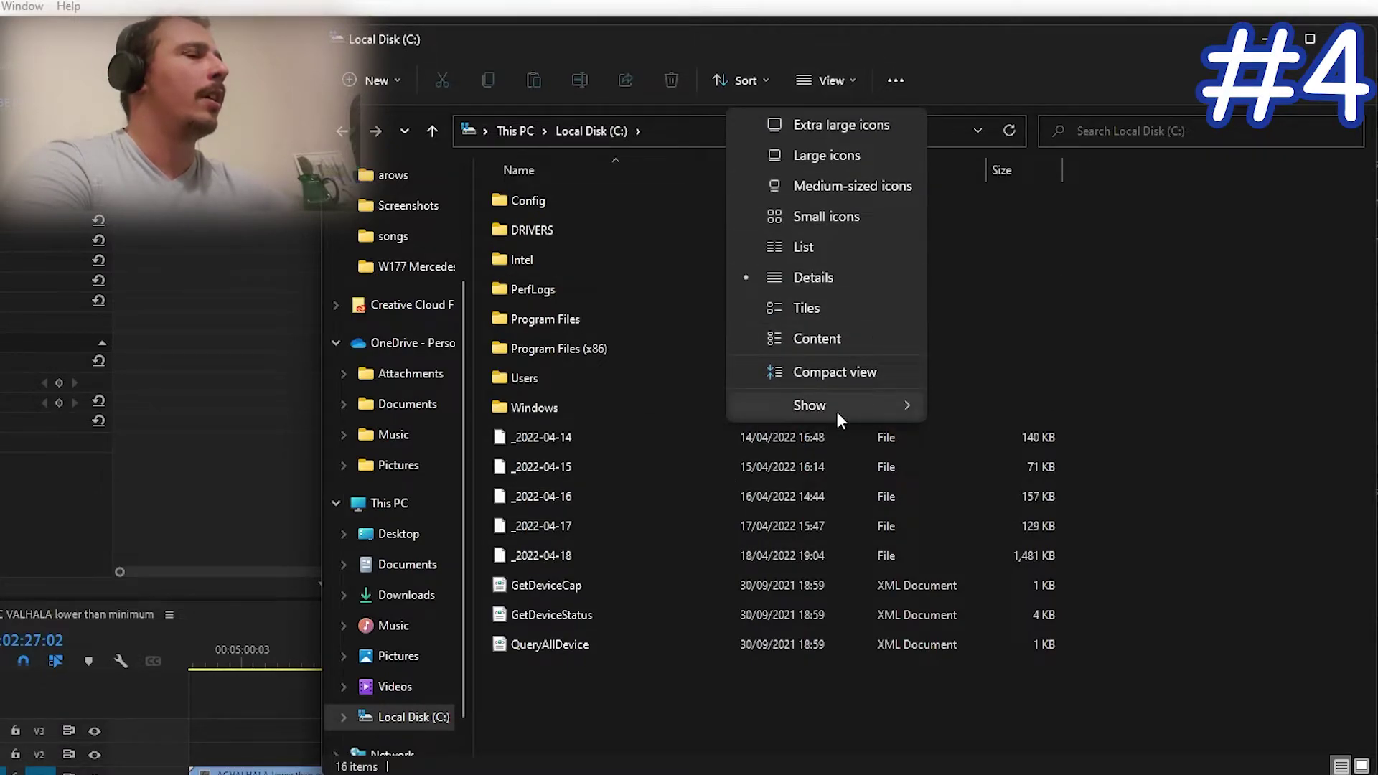
mouse_move(840, 408)
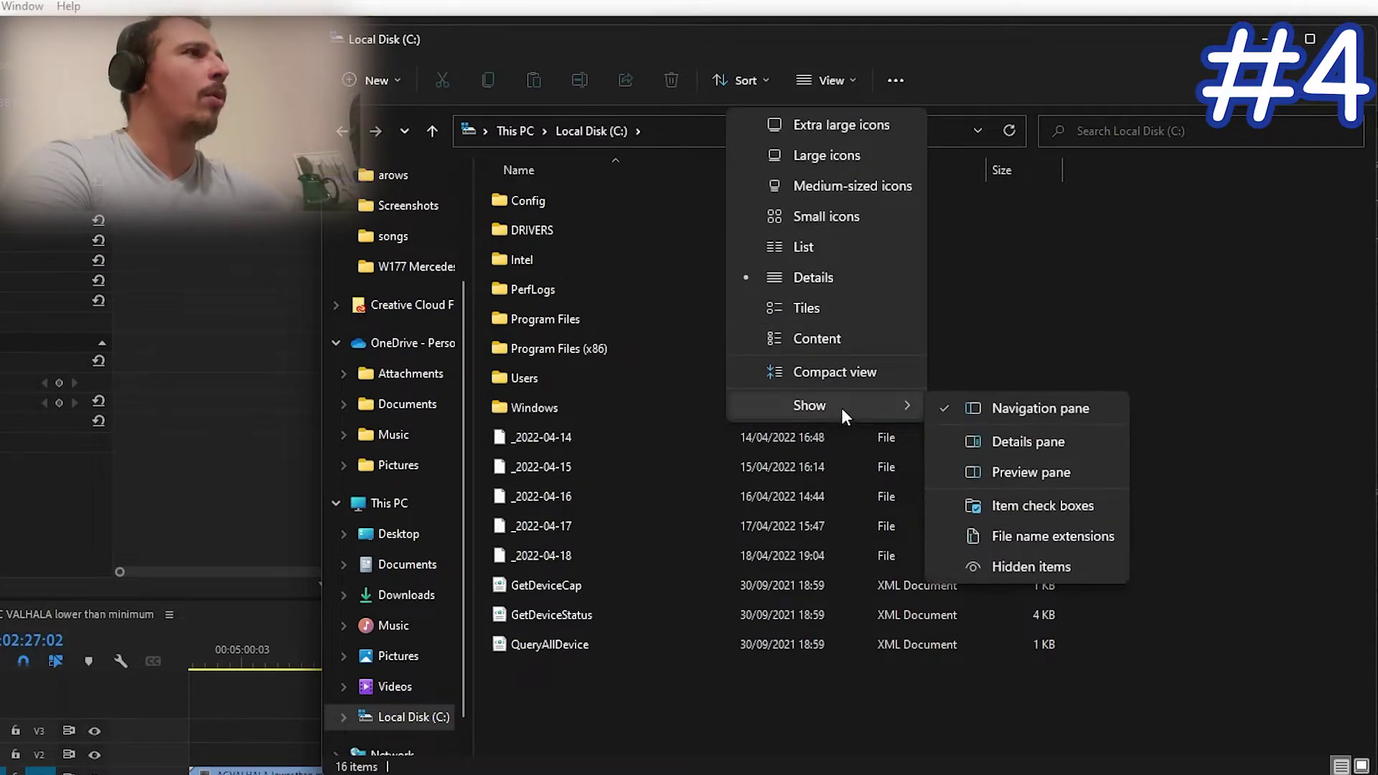
left_click(1022, 570)
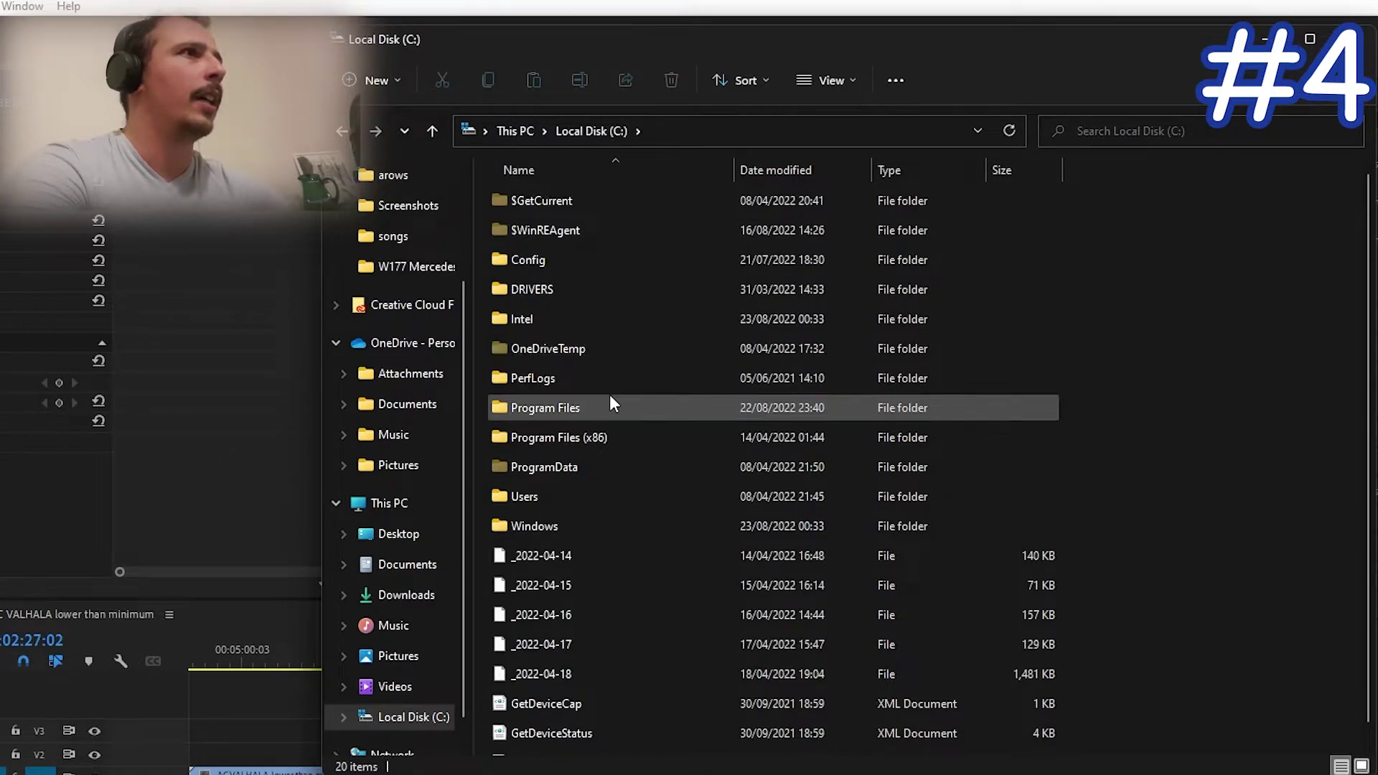
Navigate through Users, the user folder, AppData, Roaming, Adobe and Common into Peak Files
double_click(562, 494)
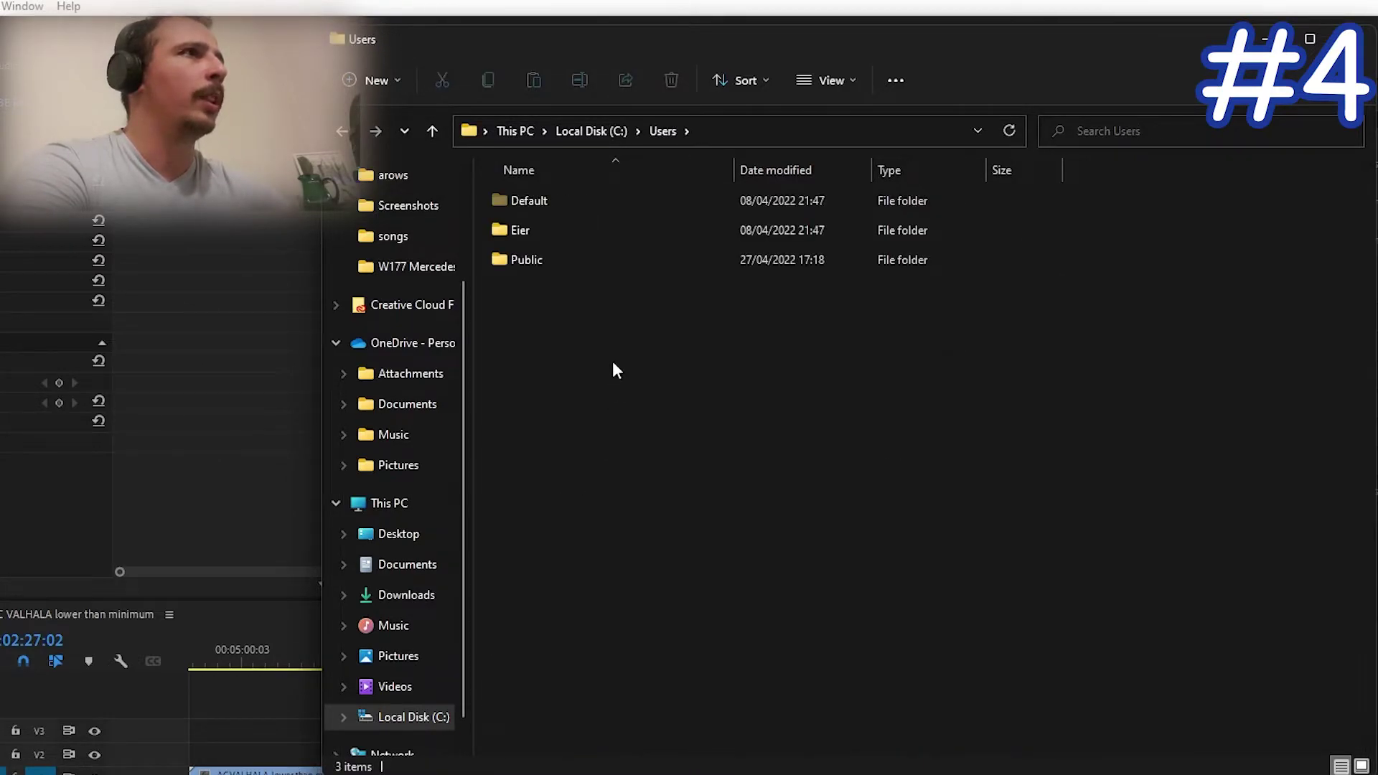
double_click(530, 228)
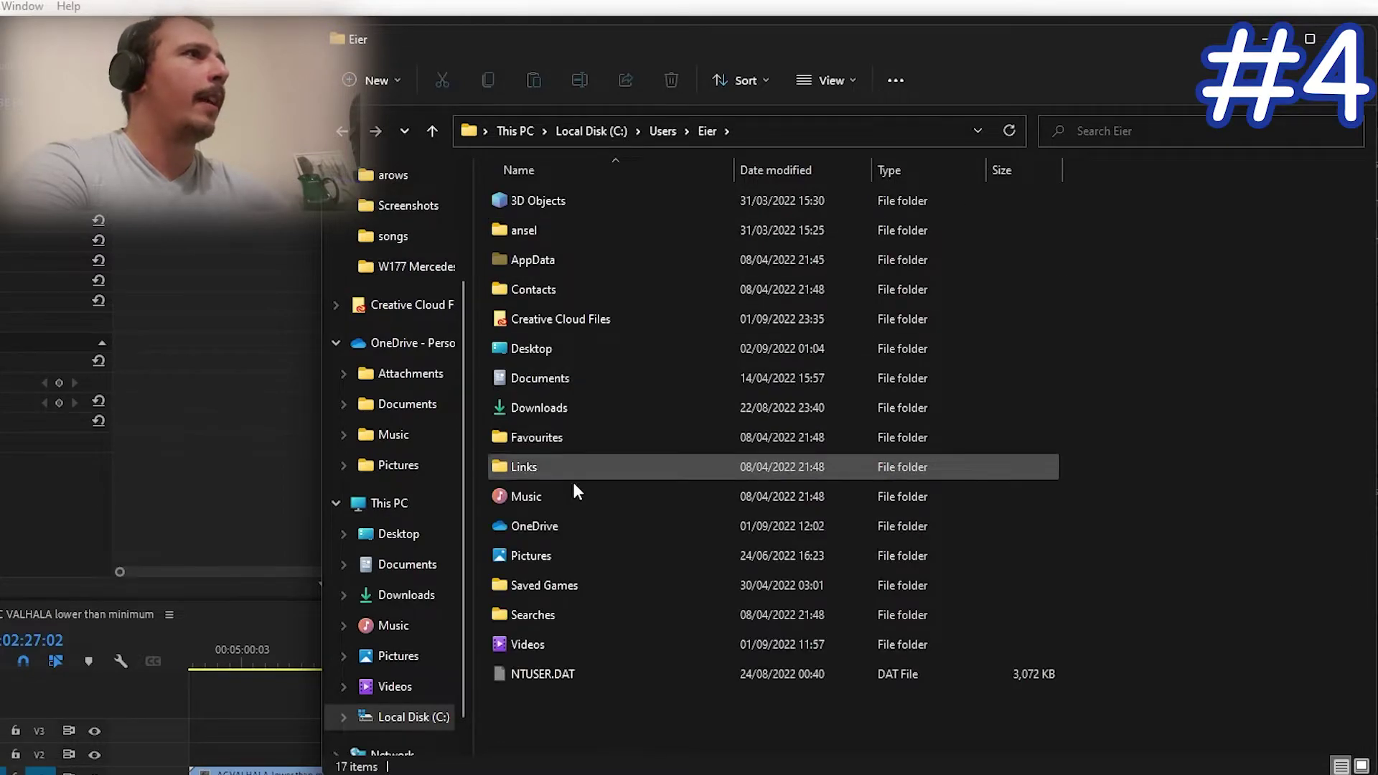
double_click(531, 260)
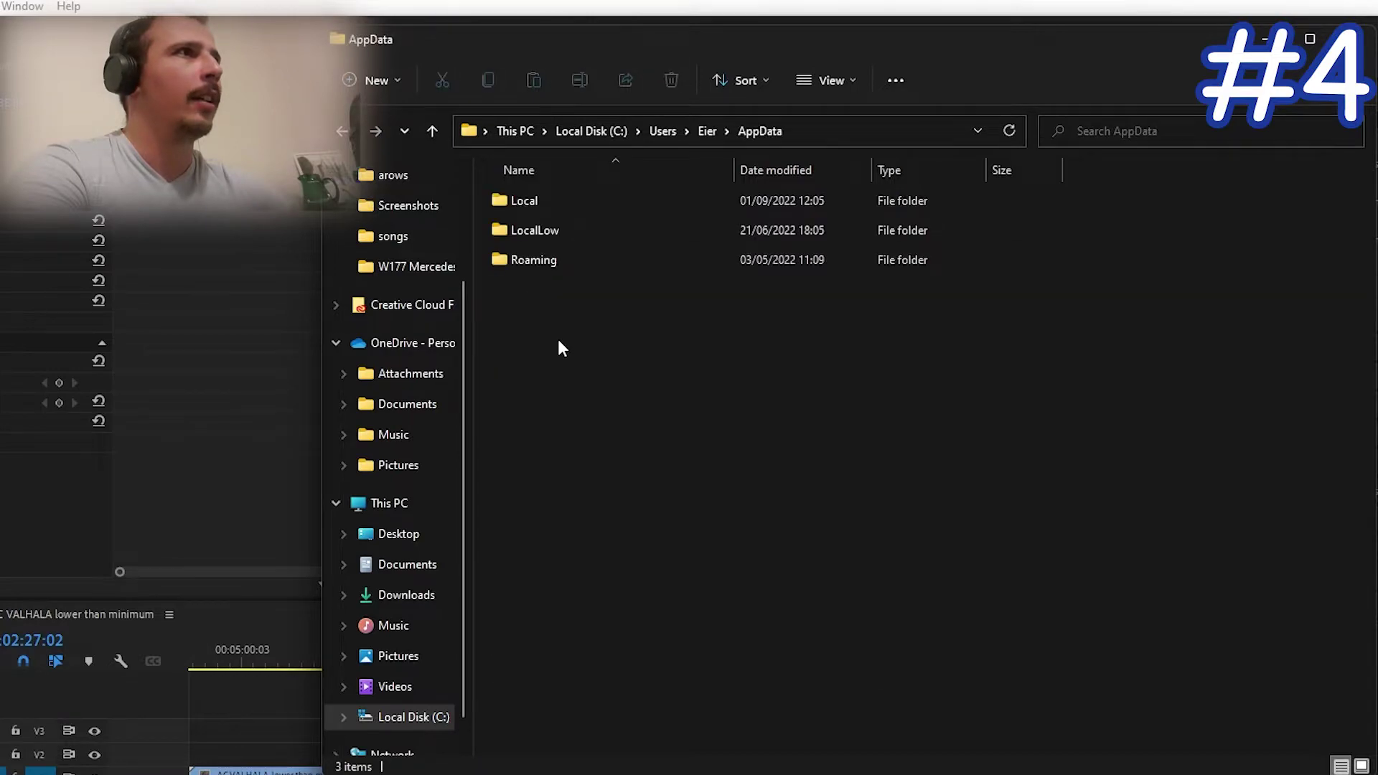
double_click(519, 264)
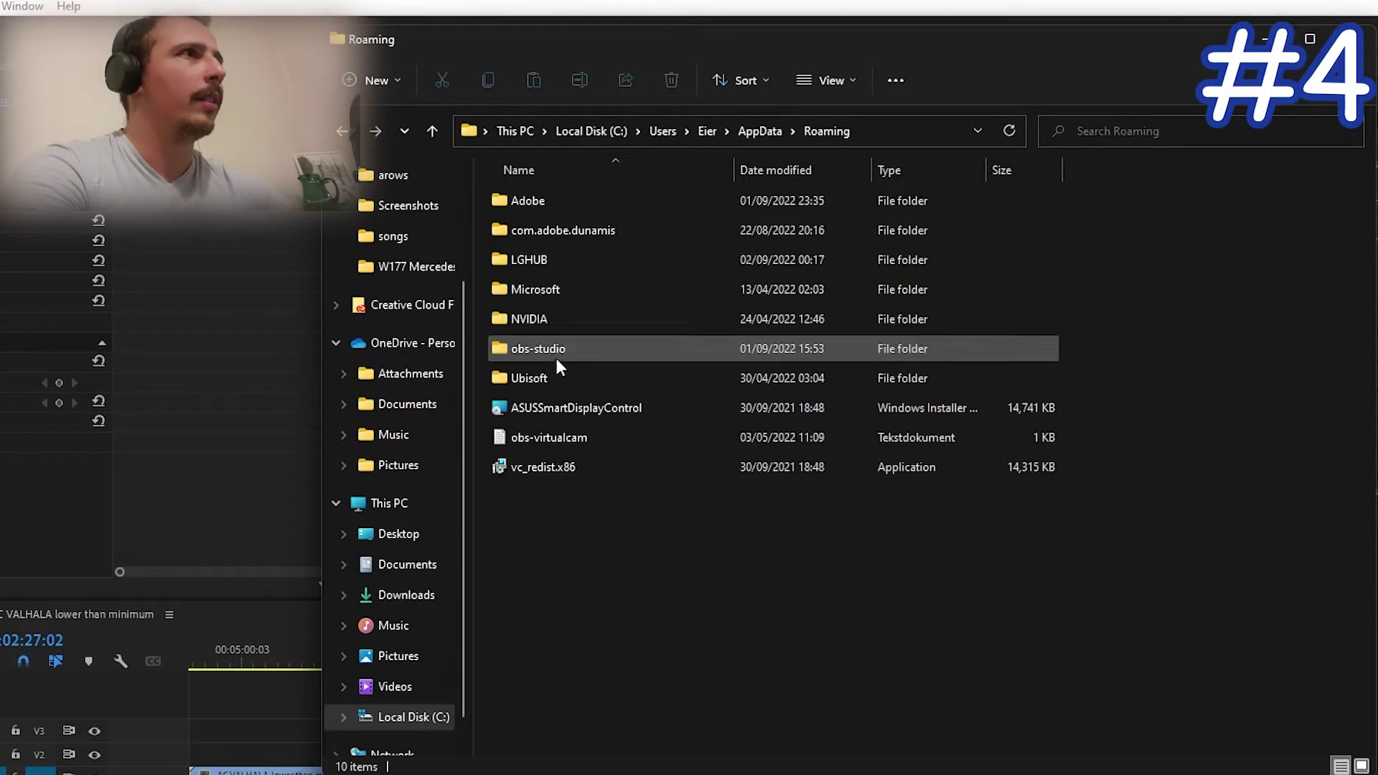
double_click(537, 204)
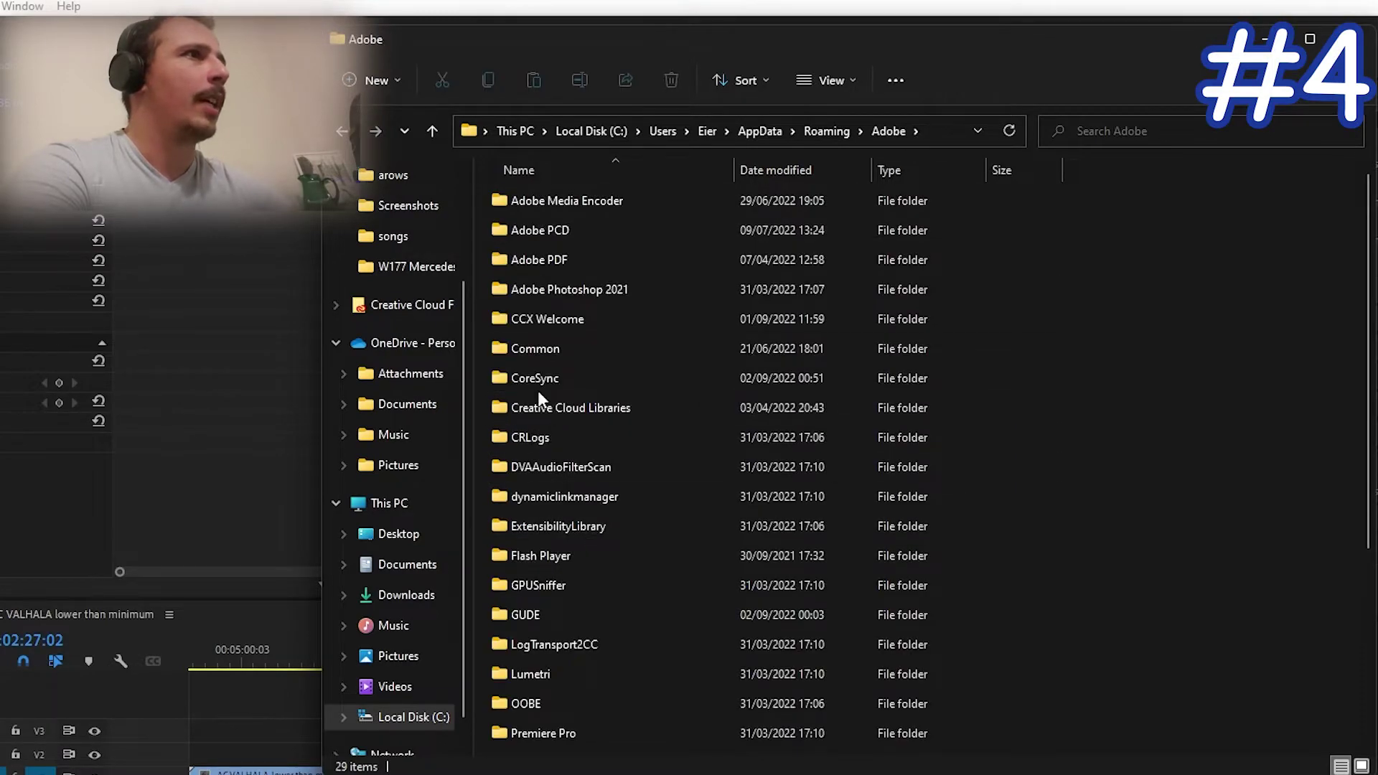
double_click(533, 349)
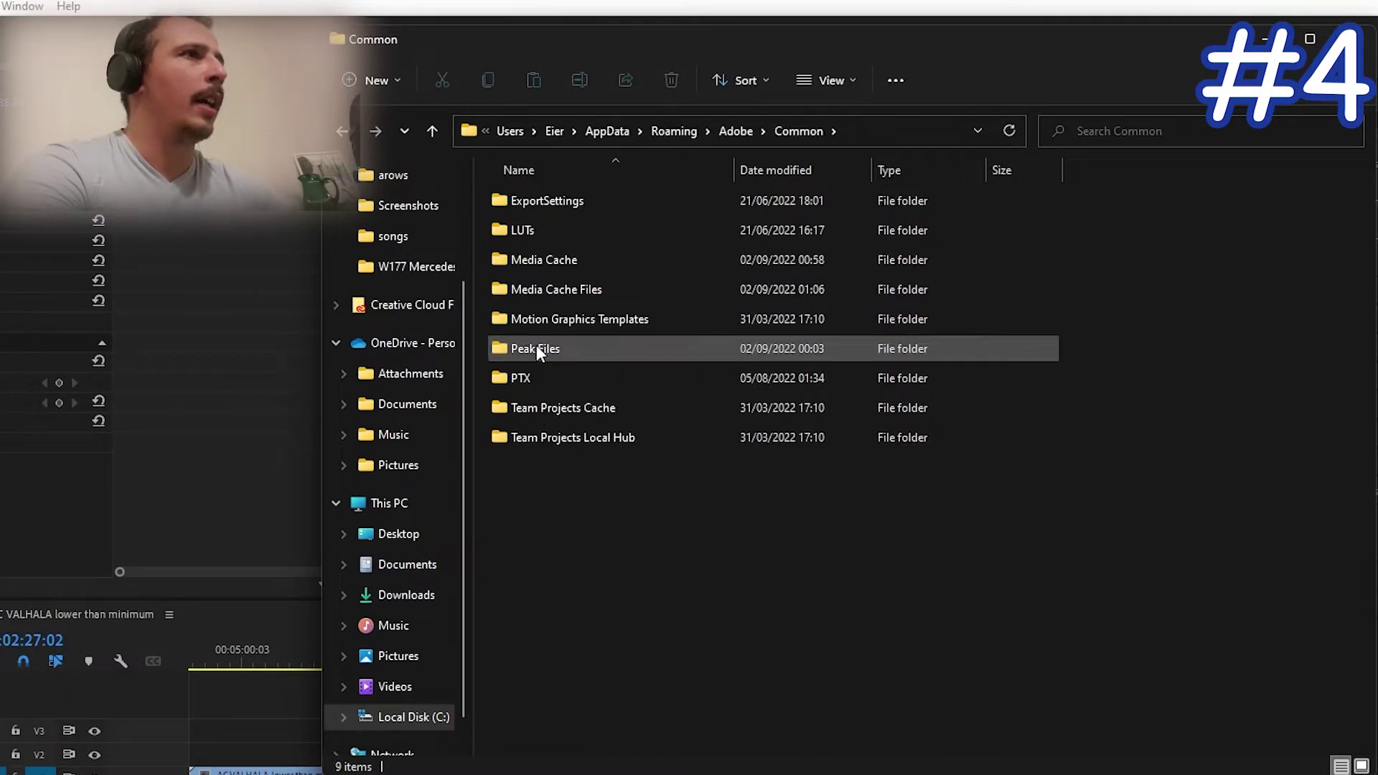
double_click(536, 349)
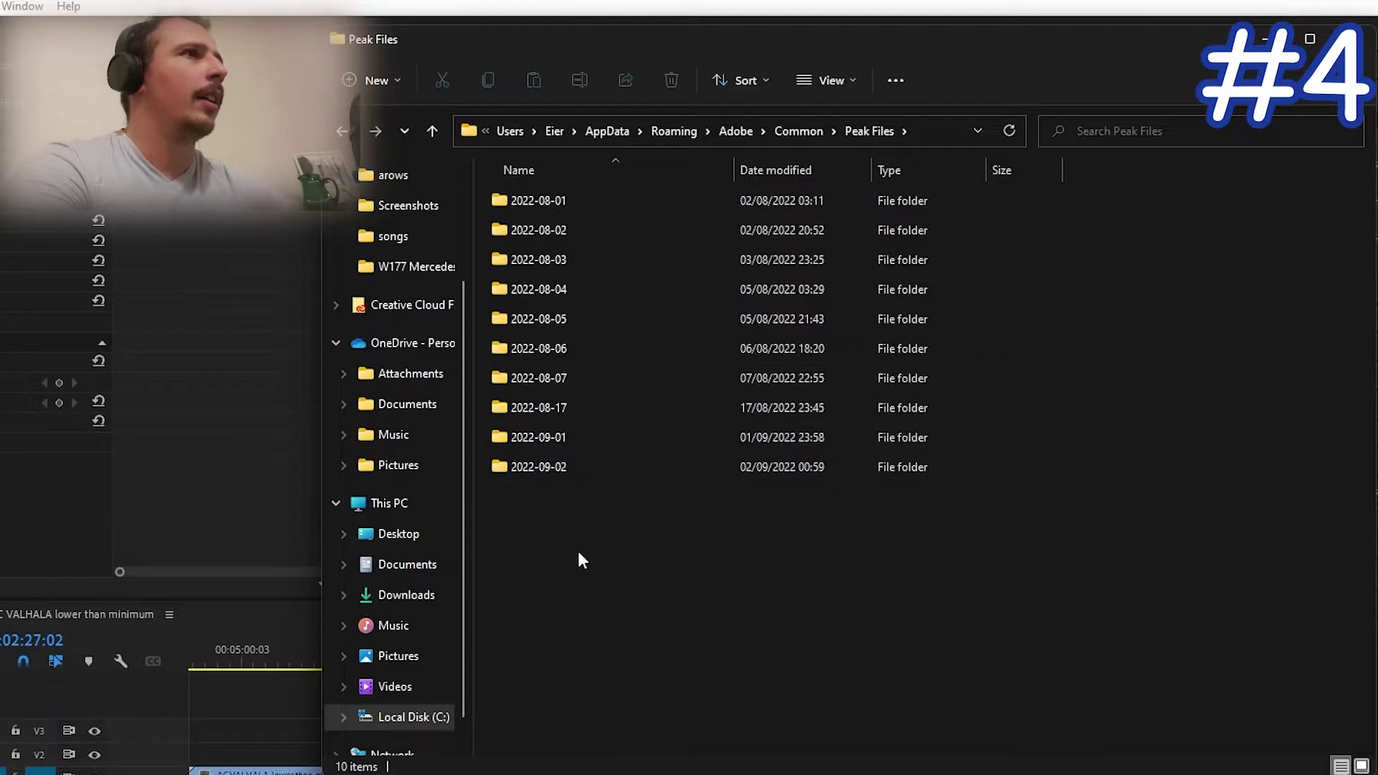
Delete all ten date folders in Peak Files, close Explorer, and cancel Premiere's close prompt
left_click_drag(578, 544, 514, 200)
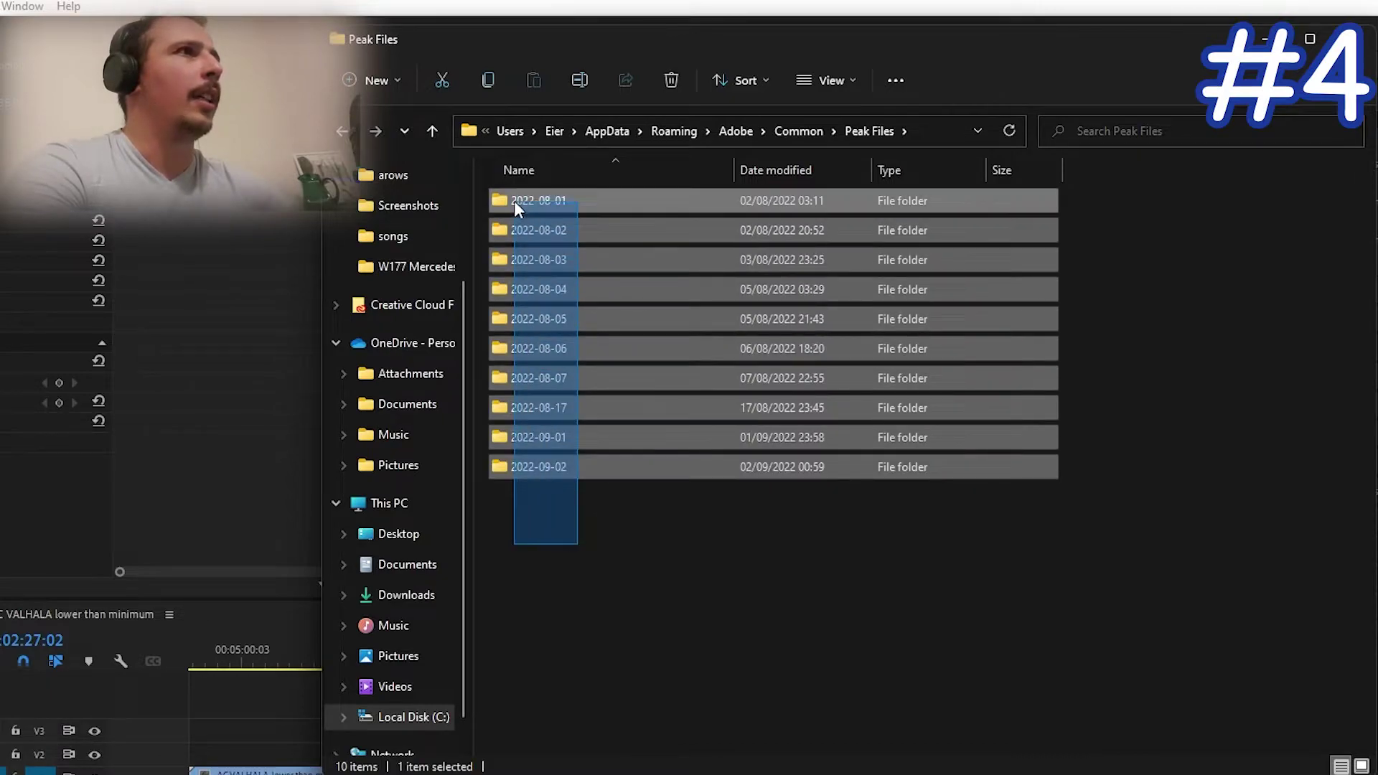
right_click(675, 263)
left_click(816, 287)
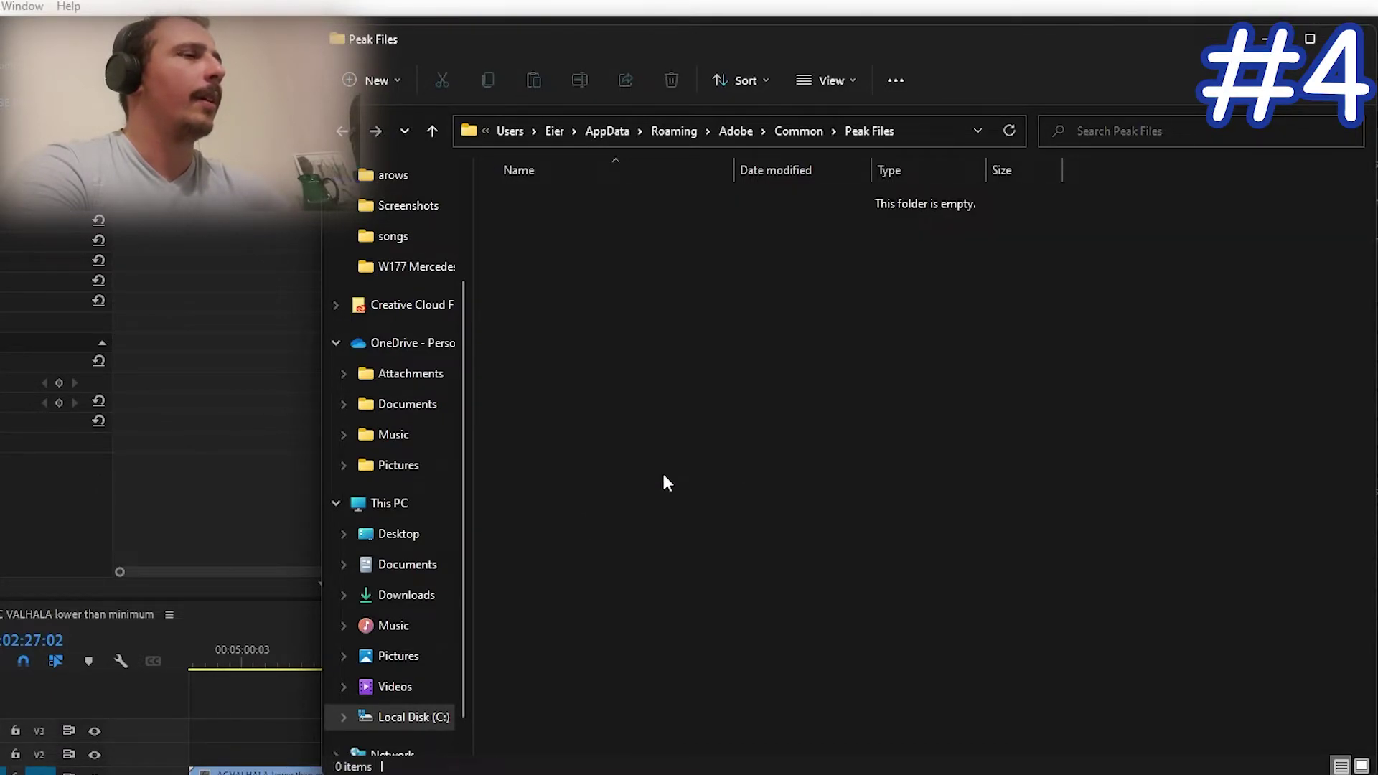
left_click(1339, 40)
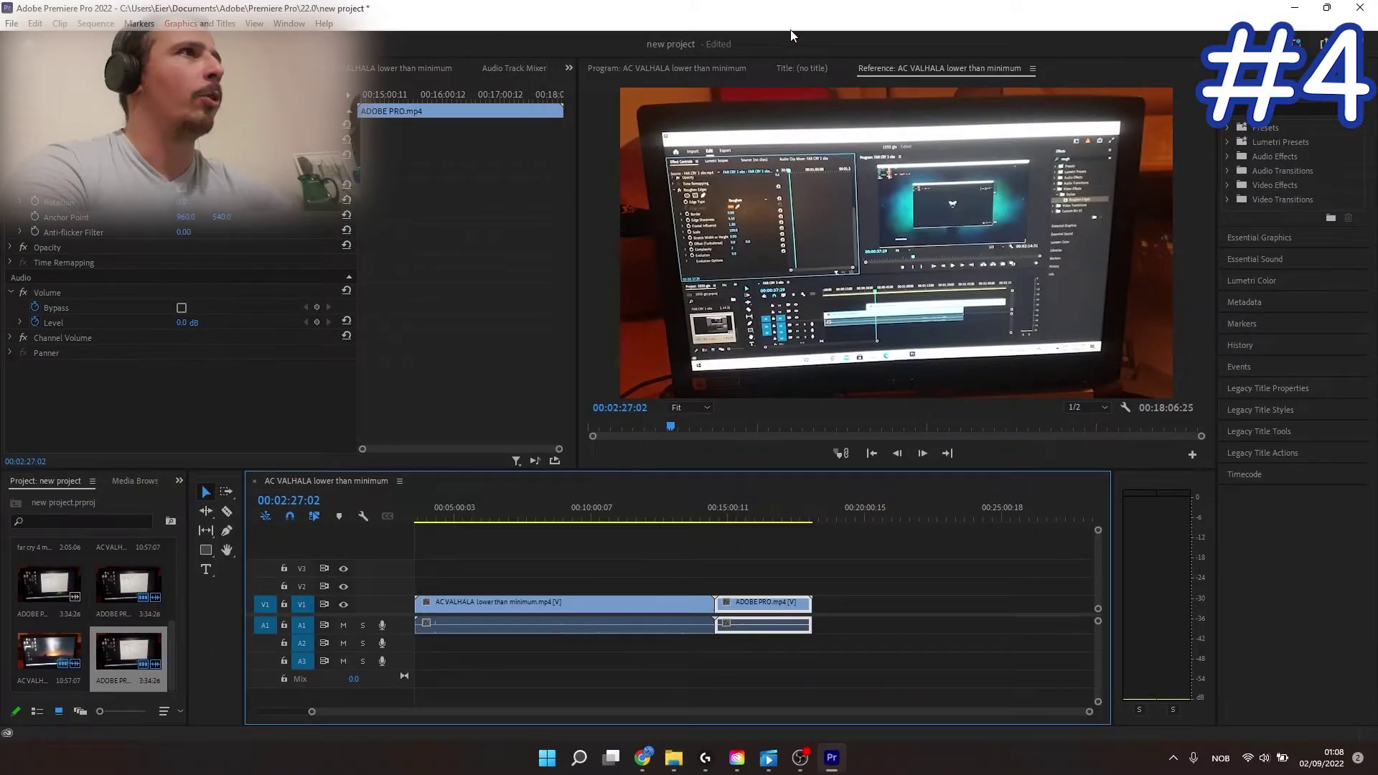
left_click(1373, 6)
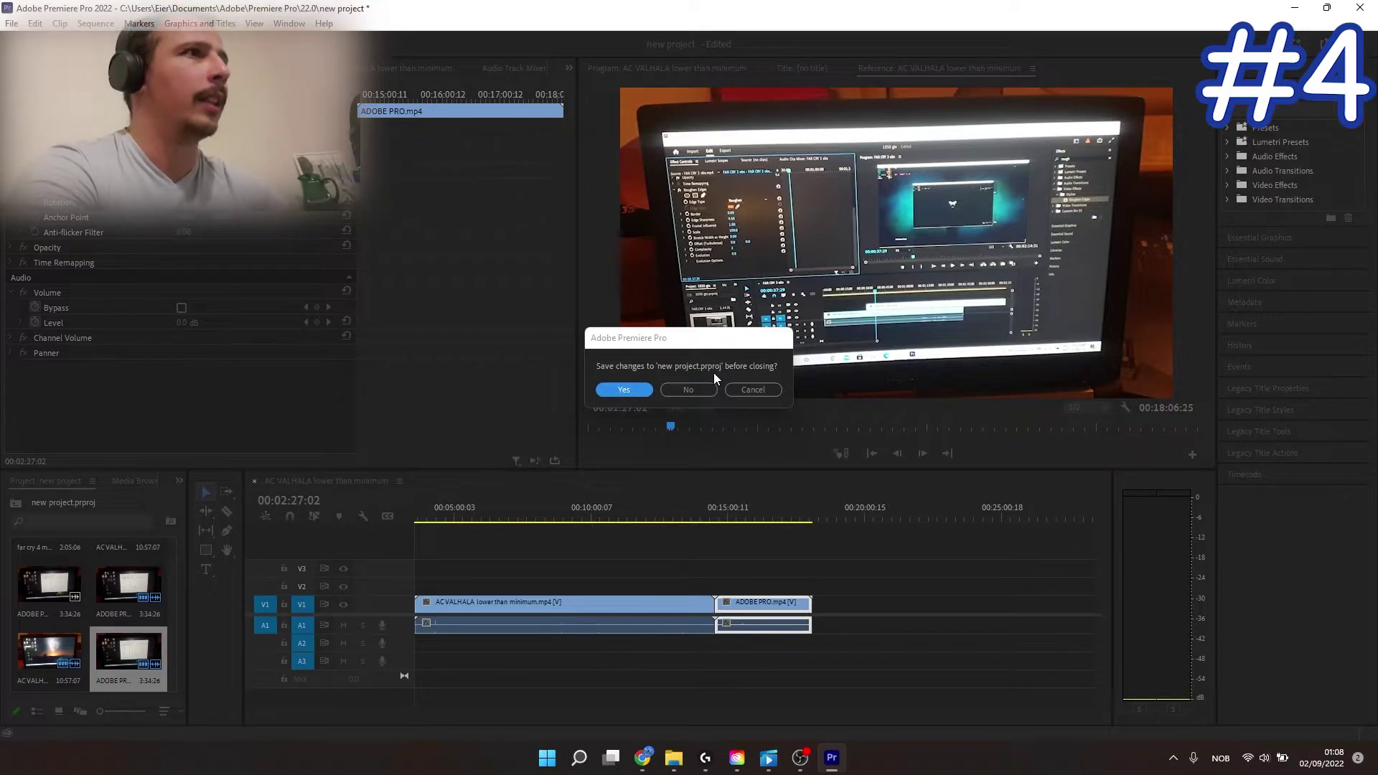
left_click(733, 390)
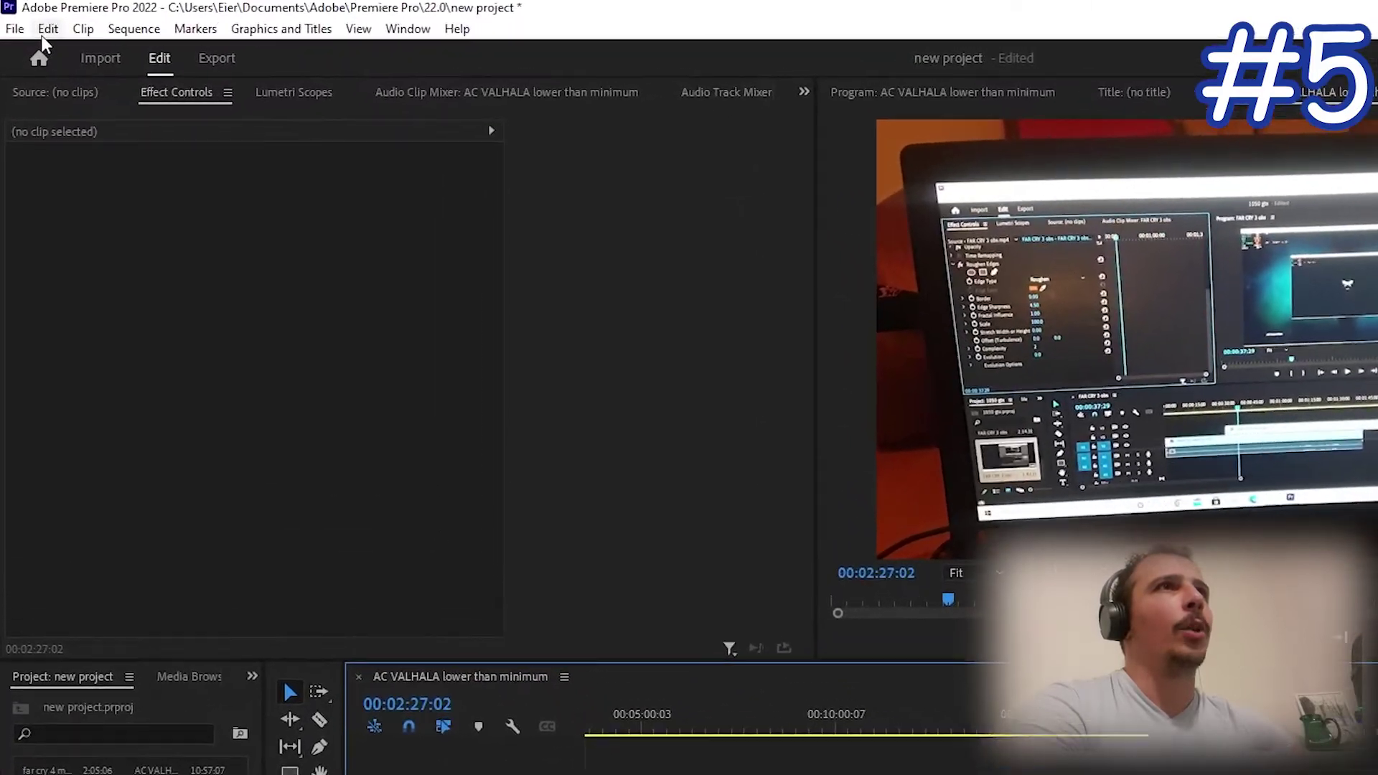
Open Preferences > Audio, then view Audio Hardware: MME, 200 ms latency, 48000 Hz
left_click(35, 23)
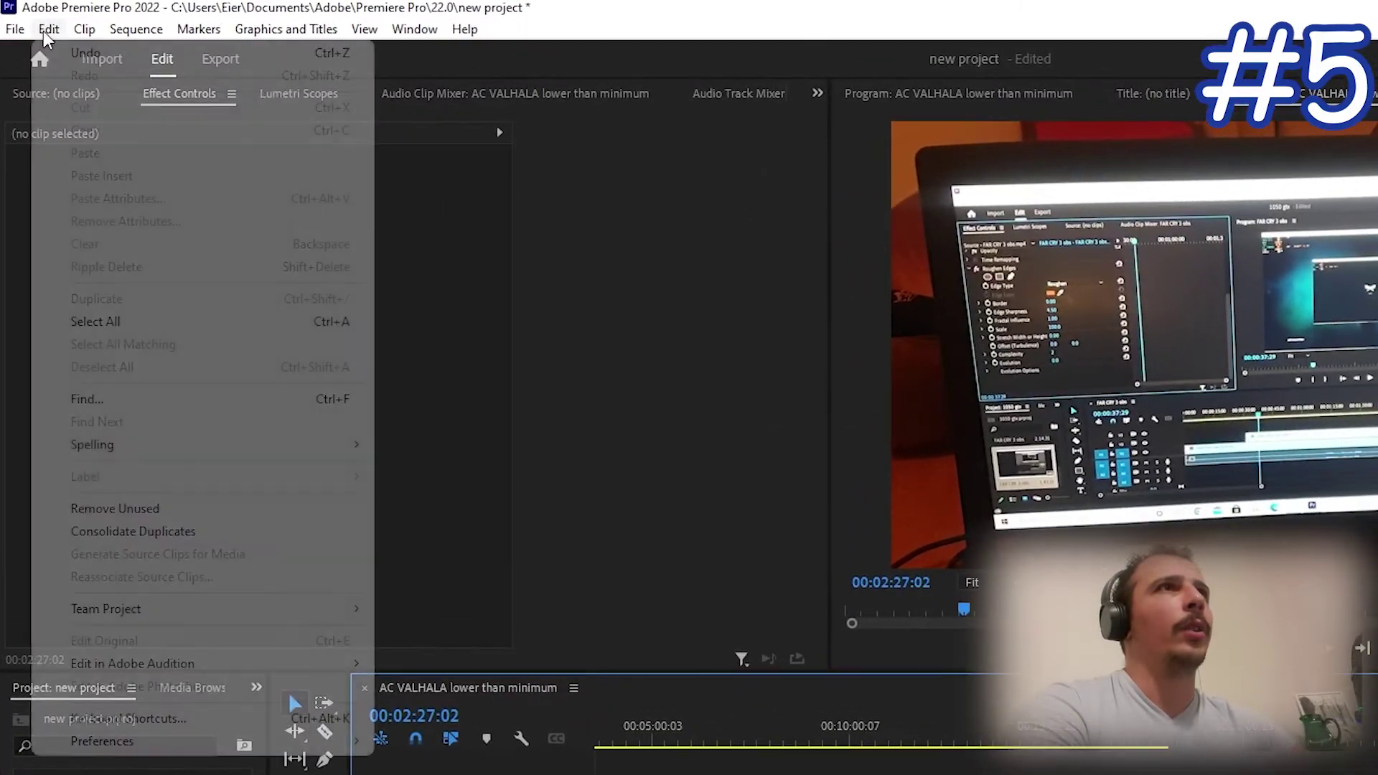
mouse_move(172, 743)
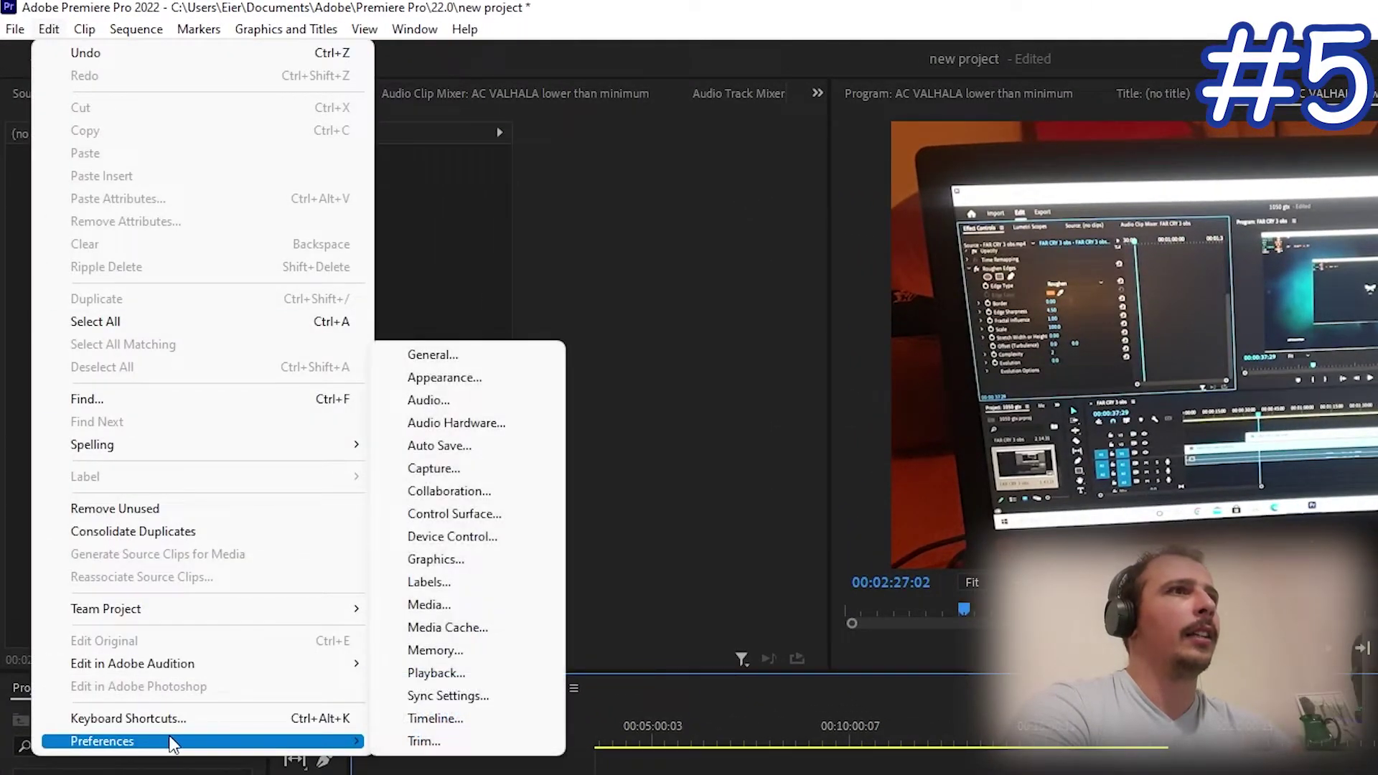
left_click(476, 413)
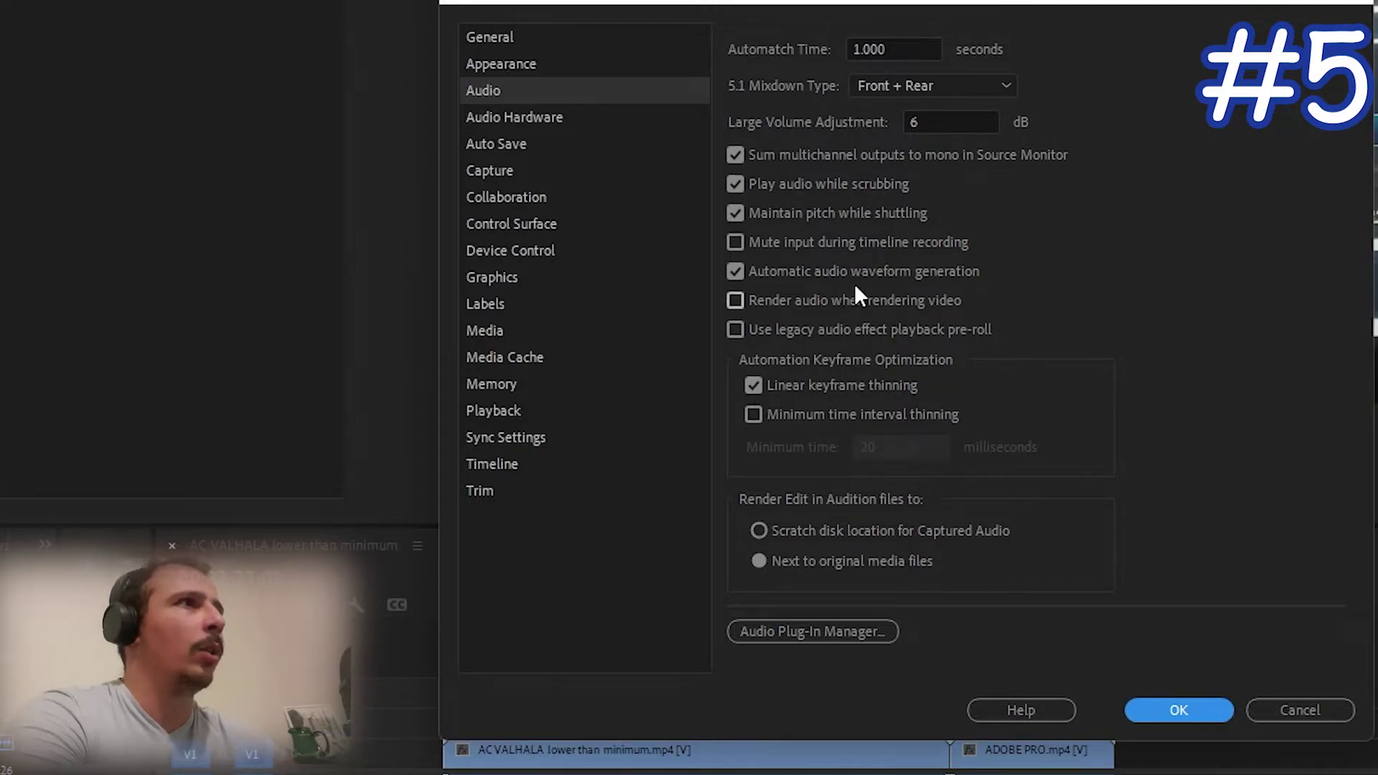
left_click(518, 144)
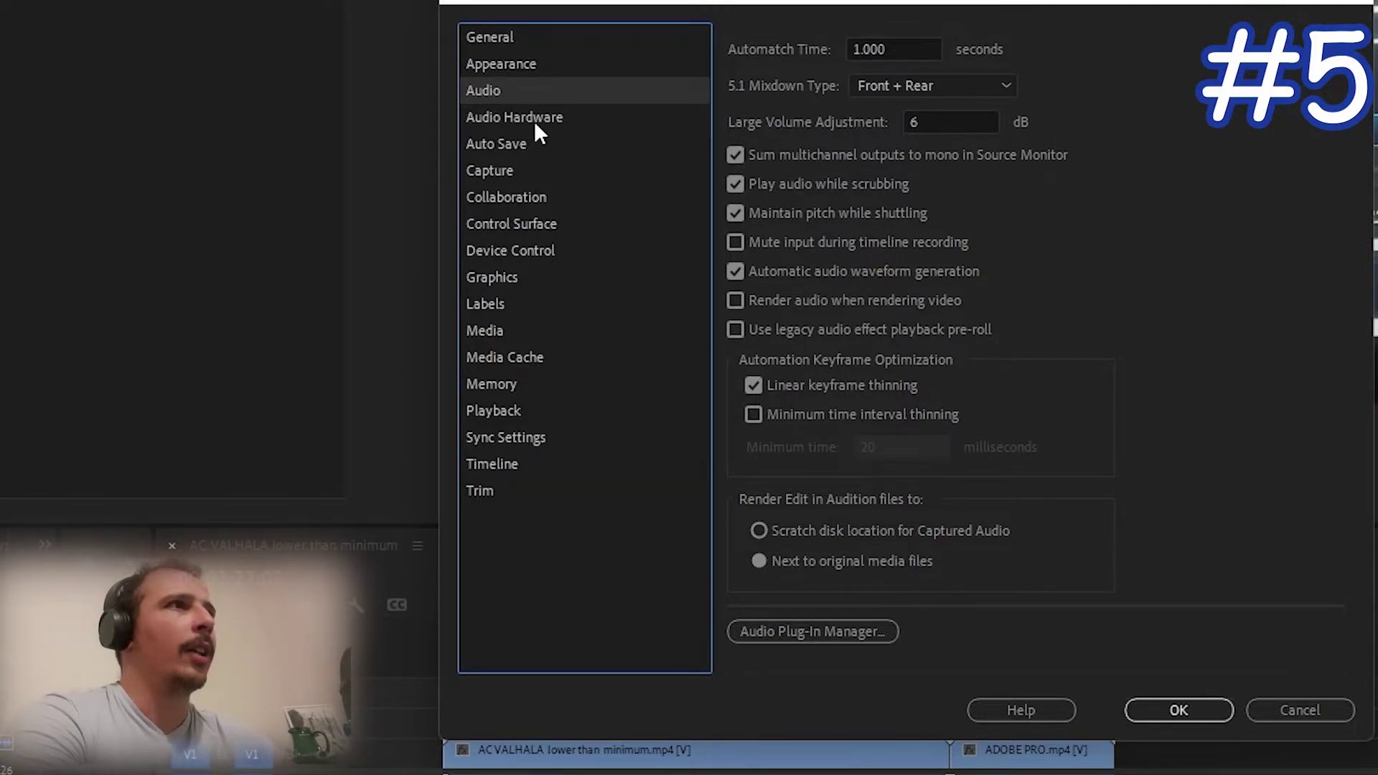
left_click(542, 122)
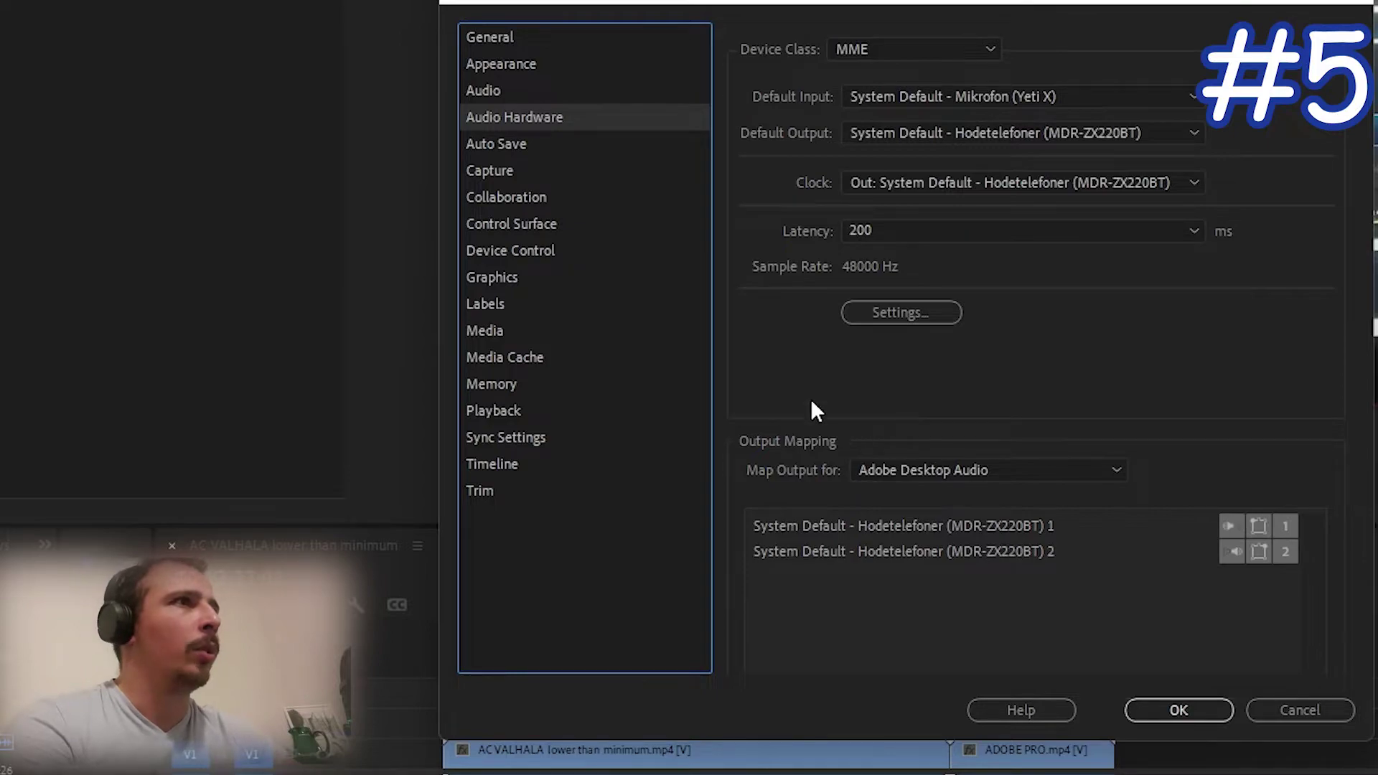
Delete unused media cache files in Media Cache preferences and apply with OK
left_click(504, 359)
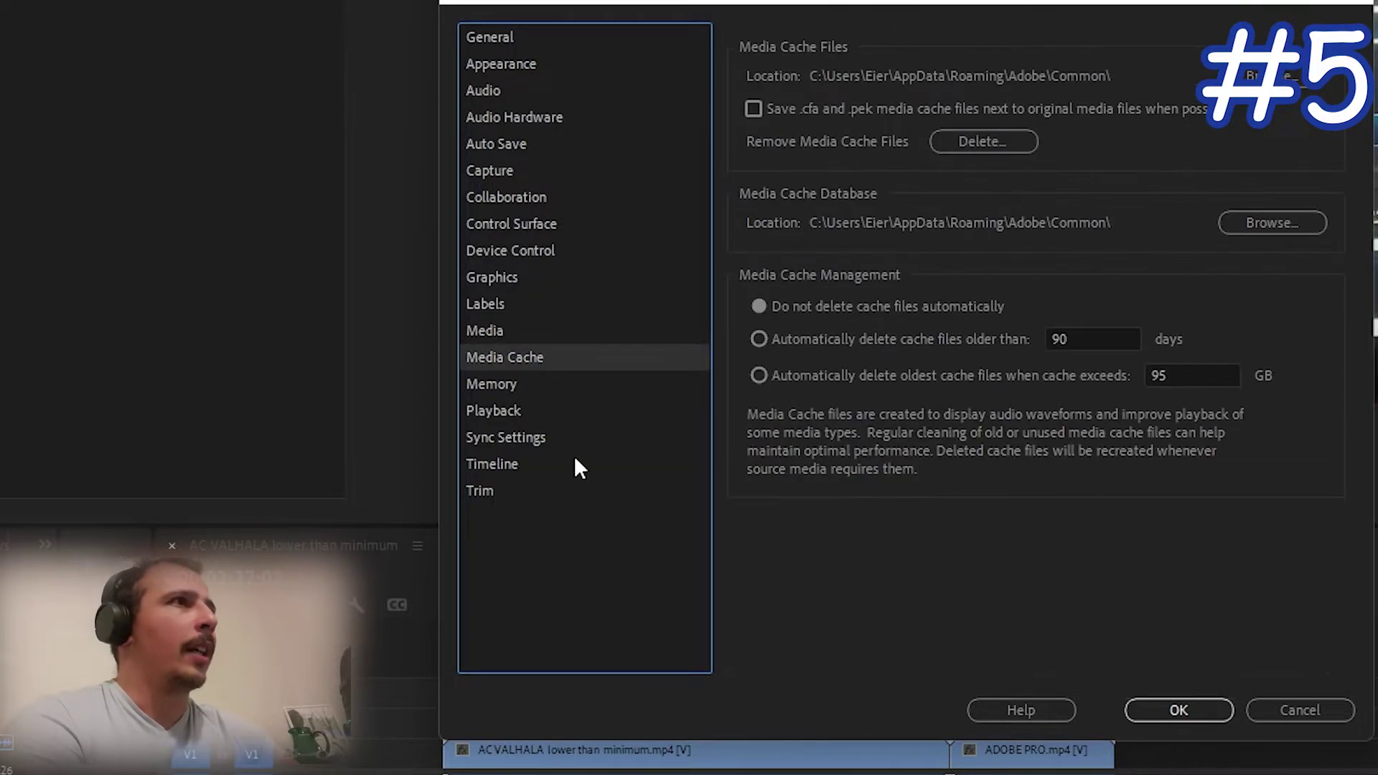
left_click(1012, 140)
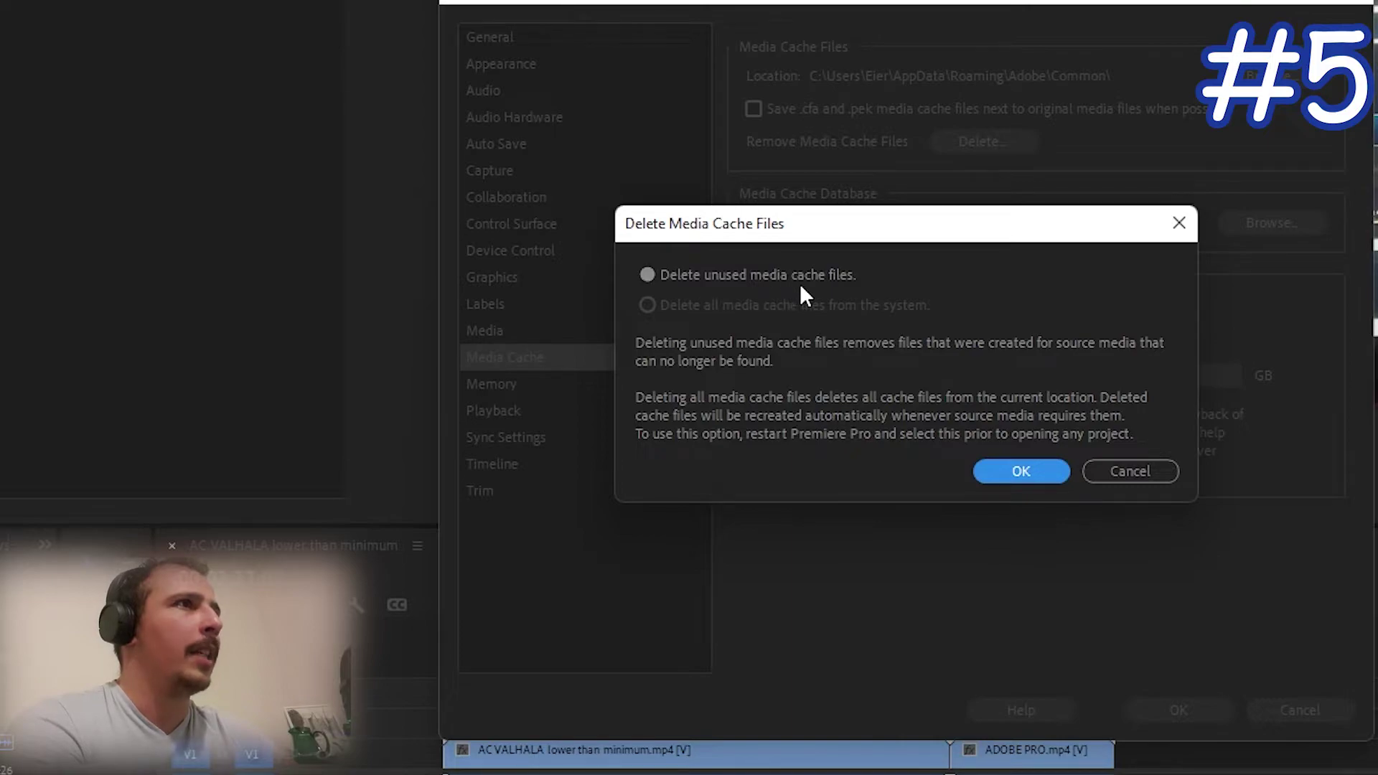
key("Return")
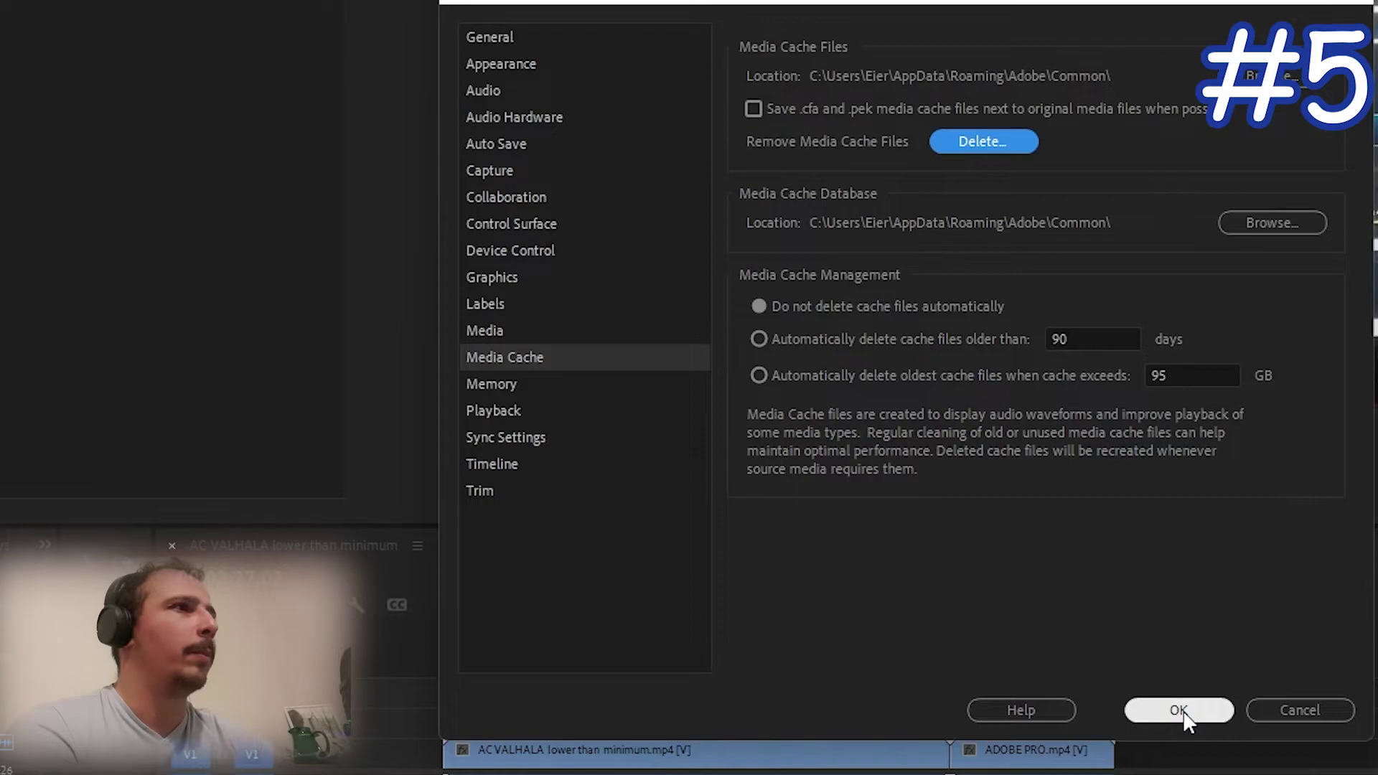
left_click(1180, 711)
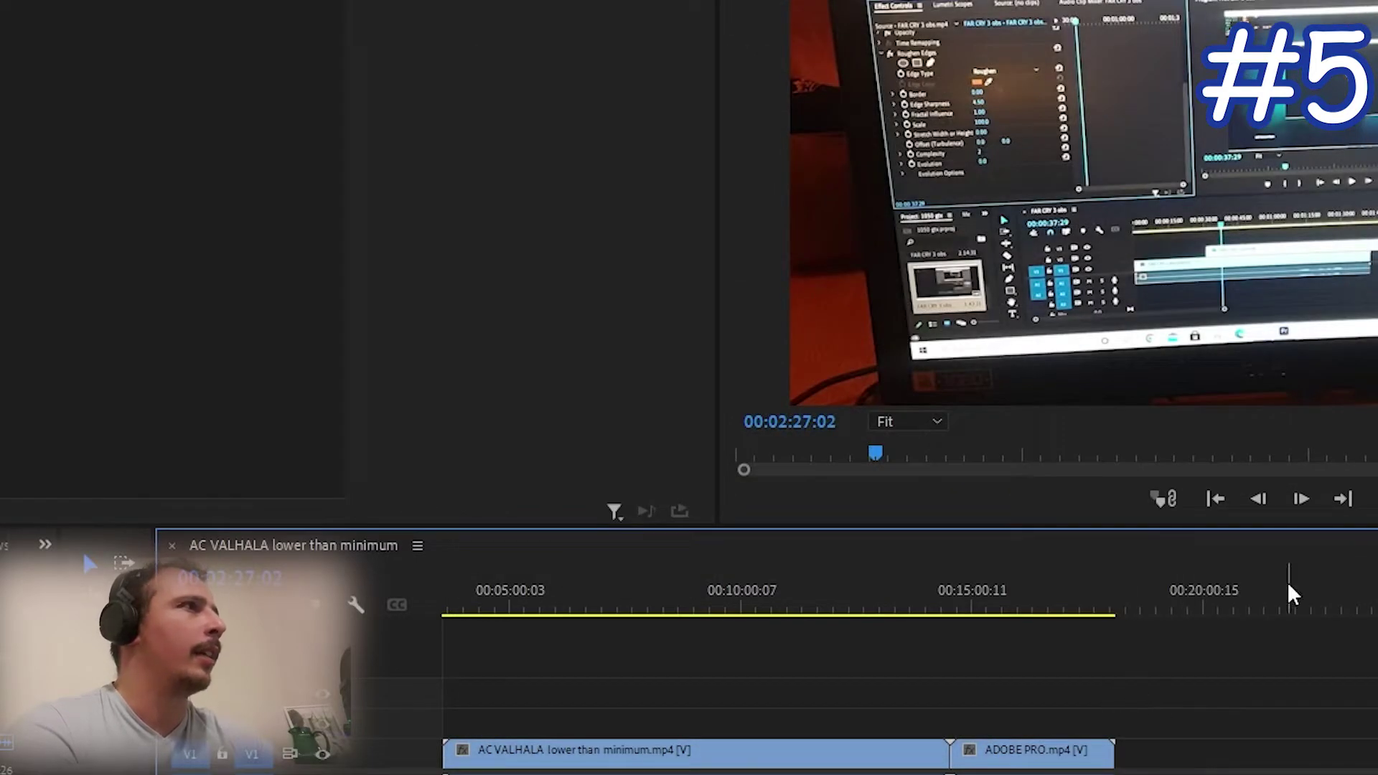
Cancel the Ctrl+Q quit prompt, then scrub the playhead to 00:14:15:00
key("ctrl+q")
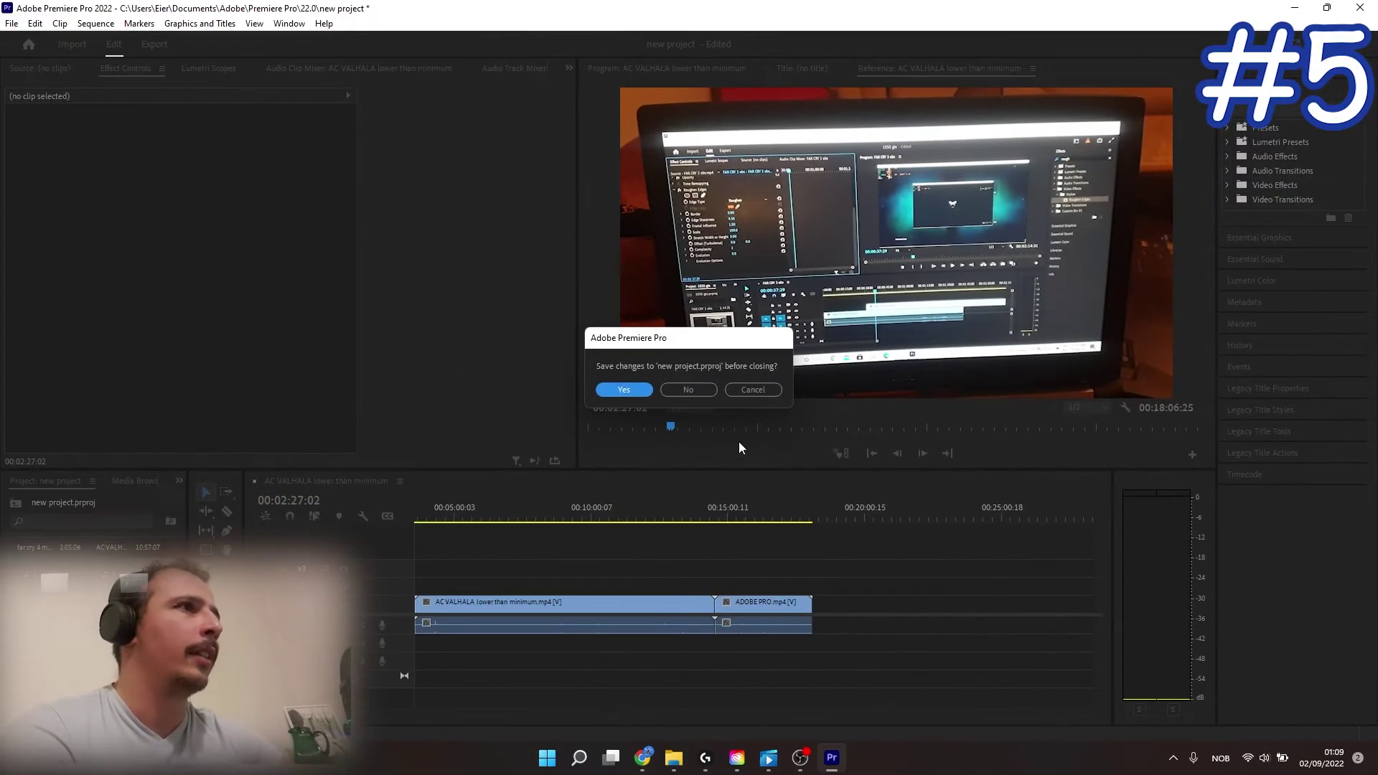
left_click(744, 389)
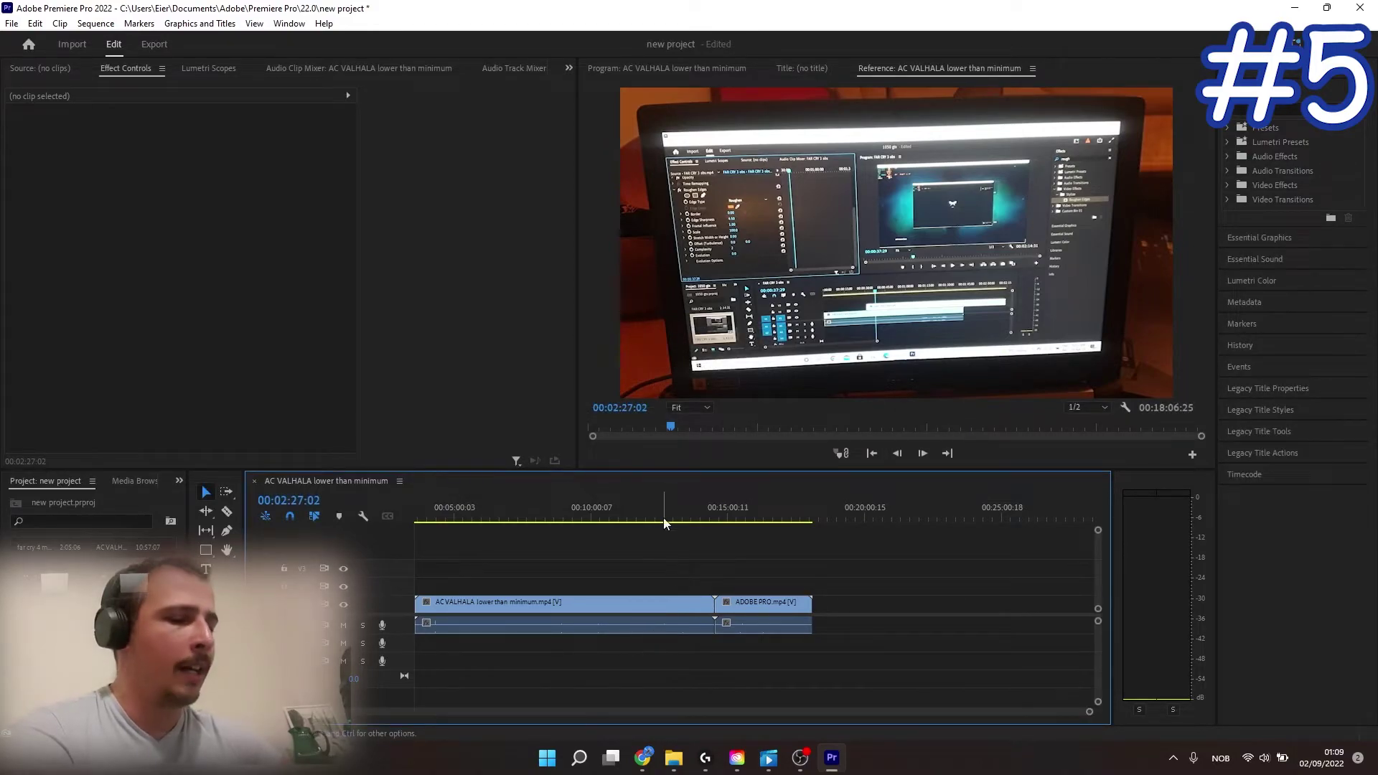
left_click_drag(663, 518, 844, 564)
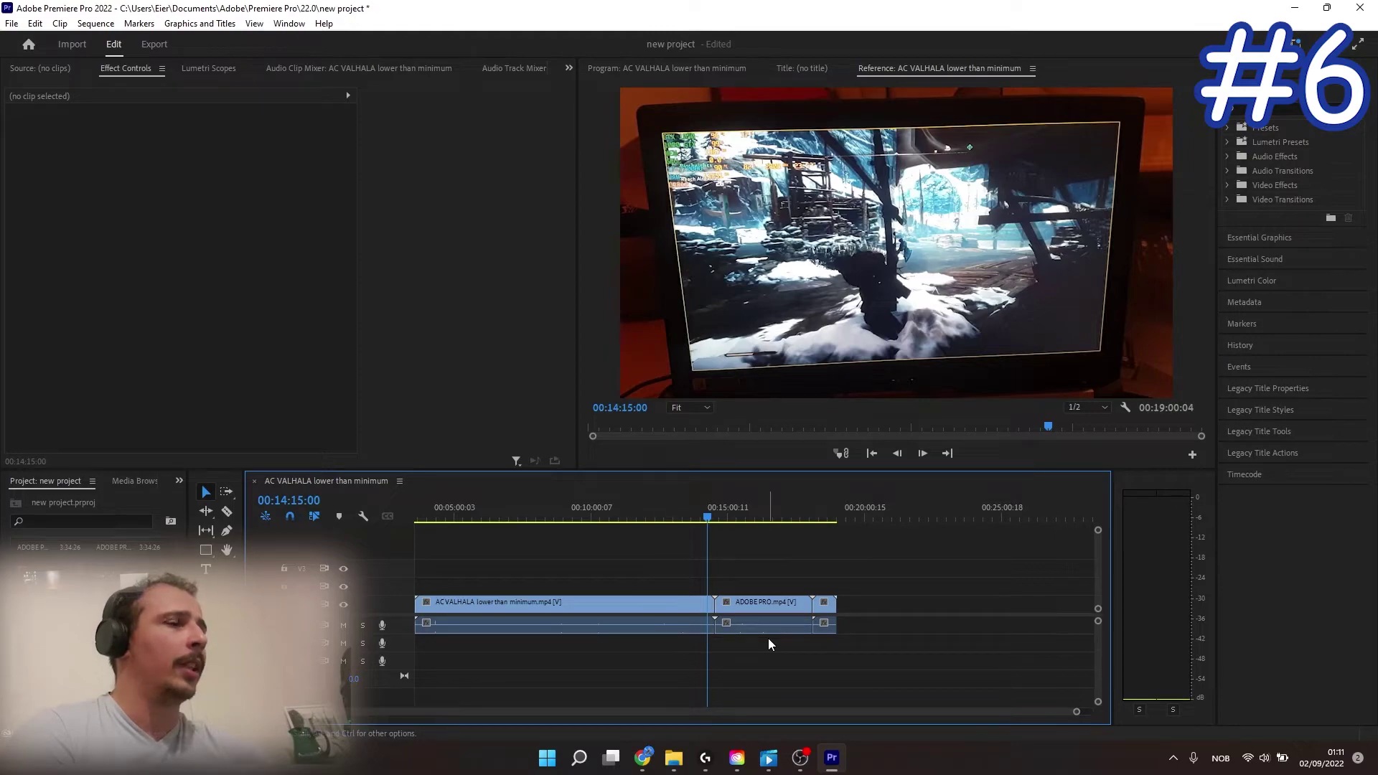
Unlink the ADOBE PRO clip and Render and Replace its audio into ADOBE PRO Audio Extracted.wav
left_click(765, 612)
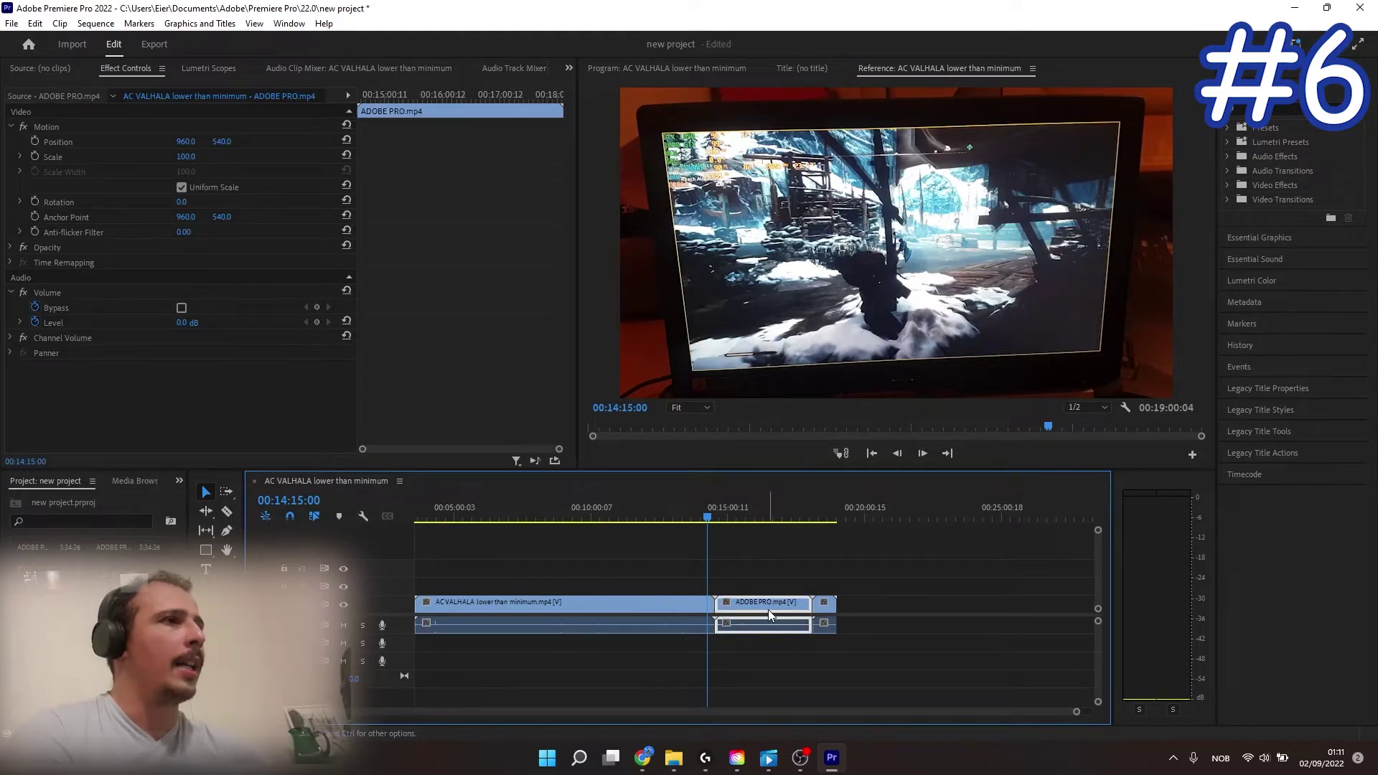
right_click(768, 609)
left_click(837, 261)
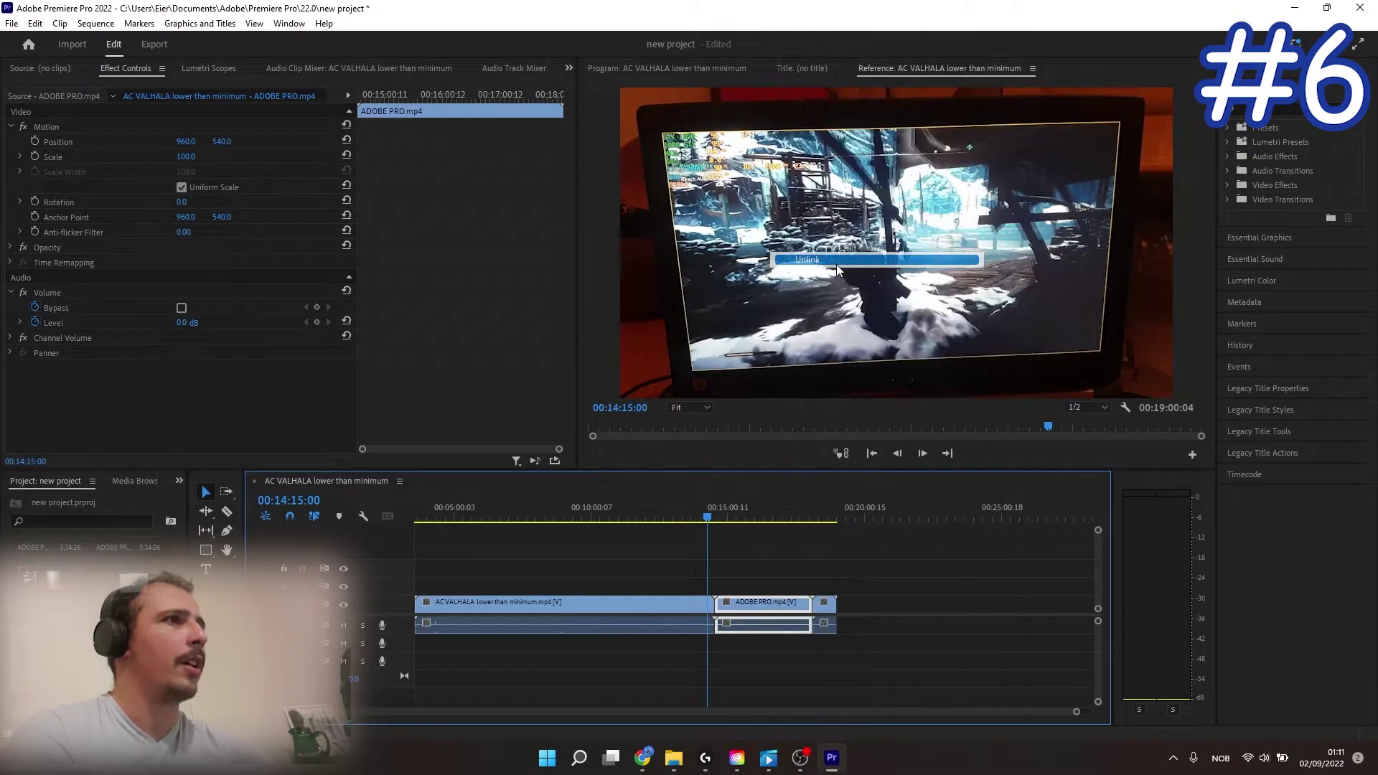
left_click(760, 632)
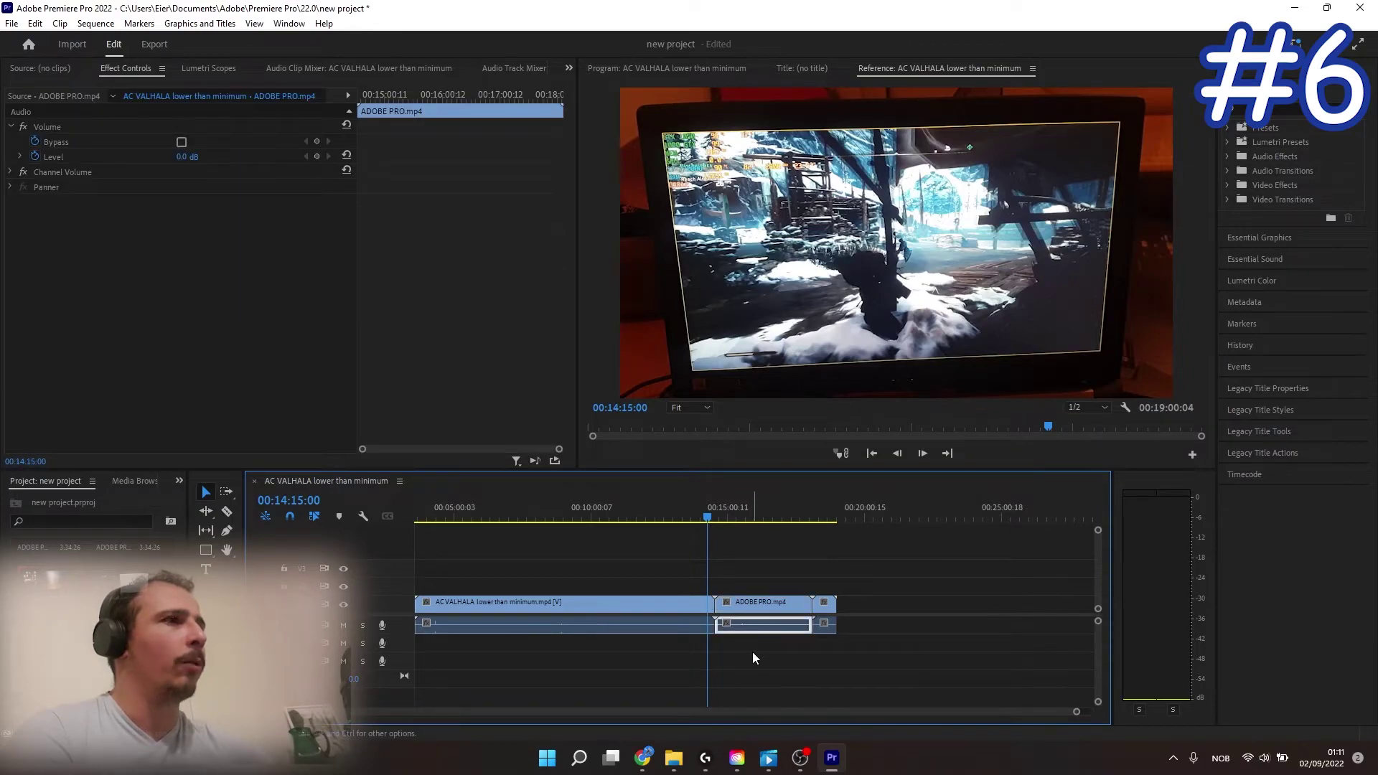
right_click(756, 627)
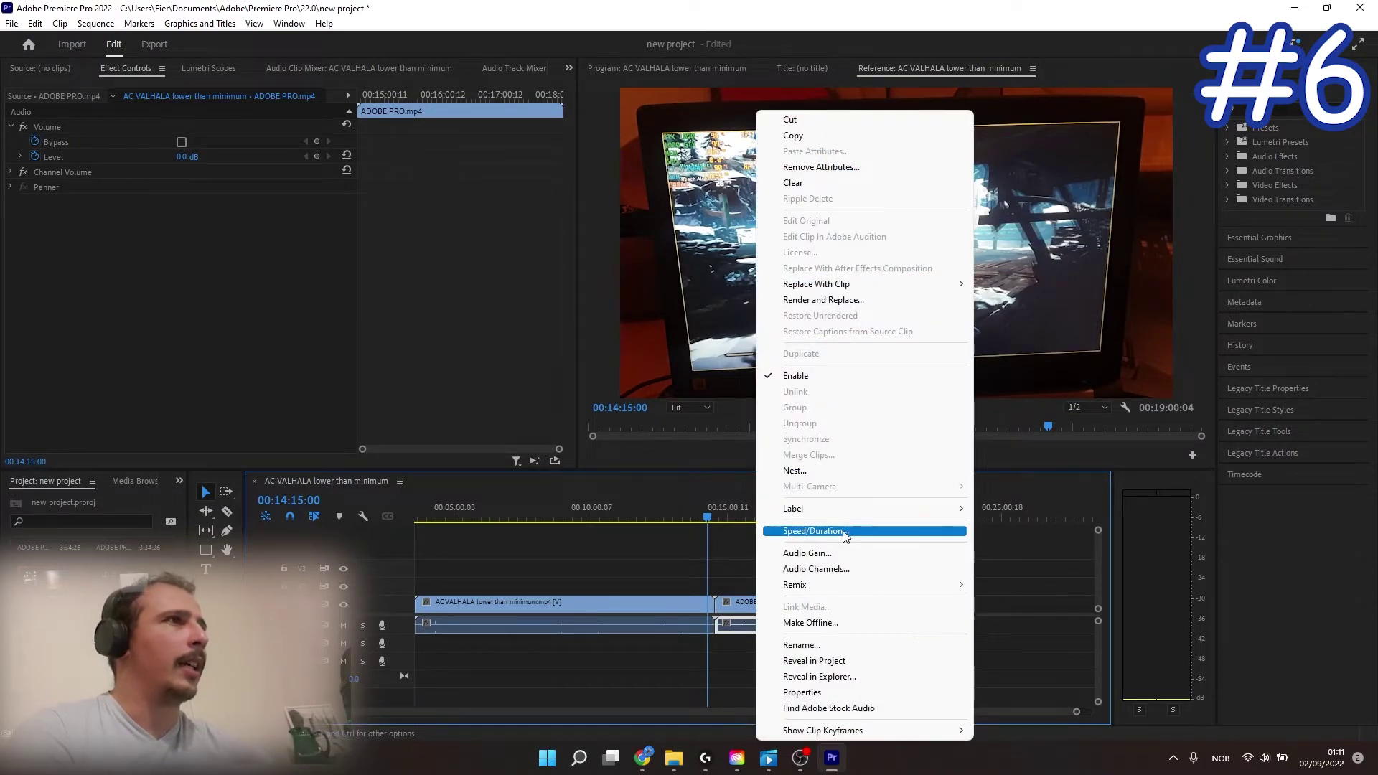
left_click(865, 306)
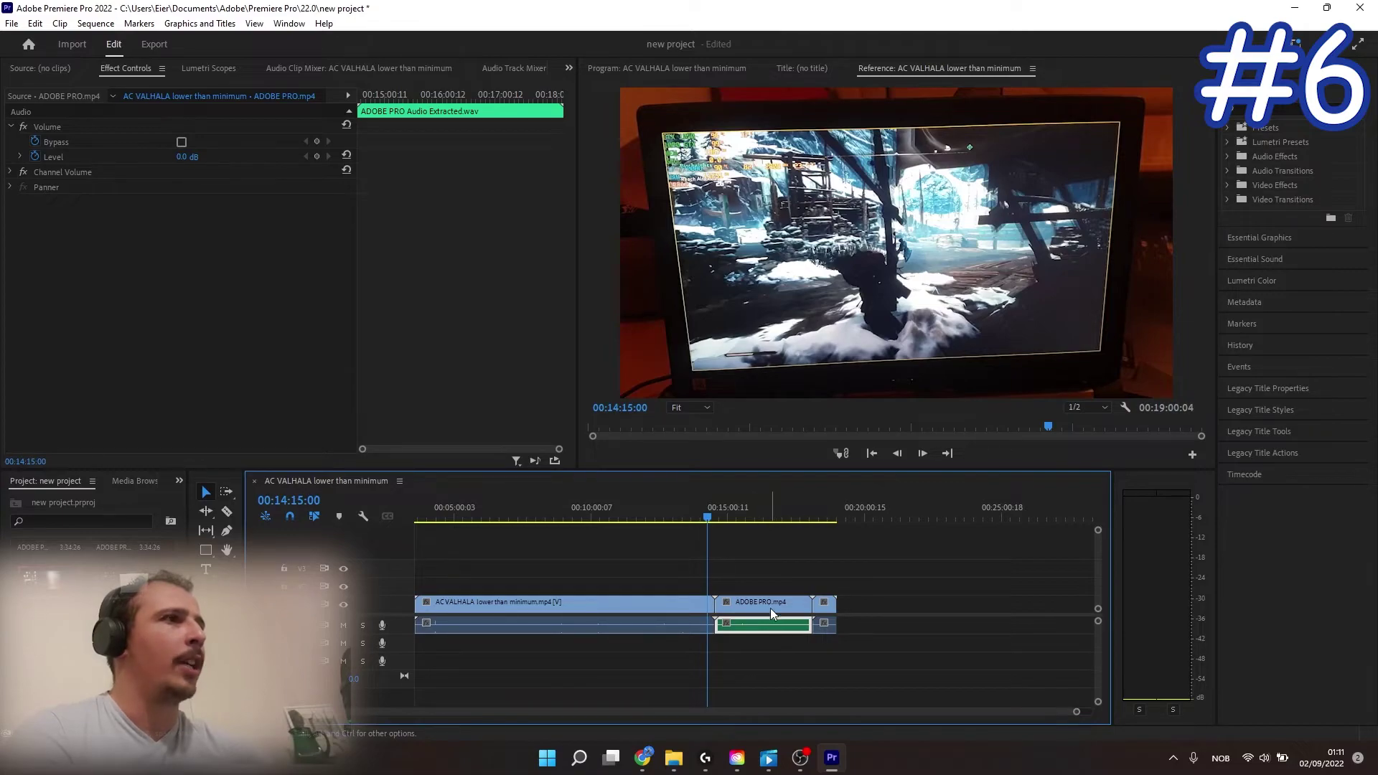
Unlink the AC VALHALA clip's audio from its video, then deselect the clips
right_click(652, 605)
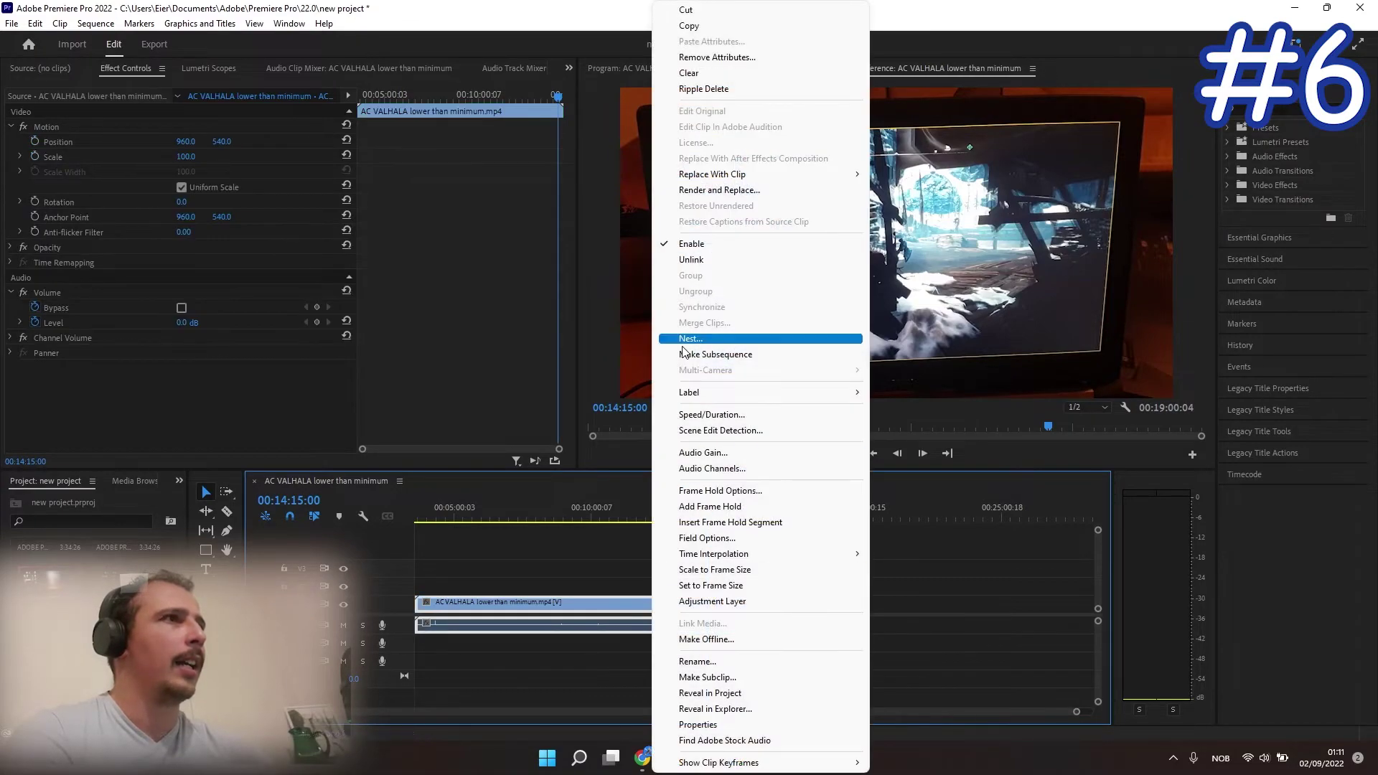
left_click(687, 266)
left_click(592, 666)
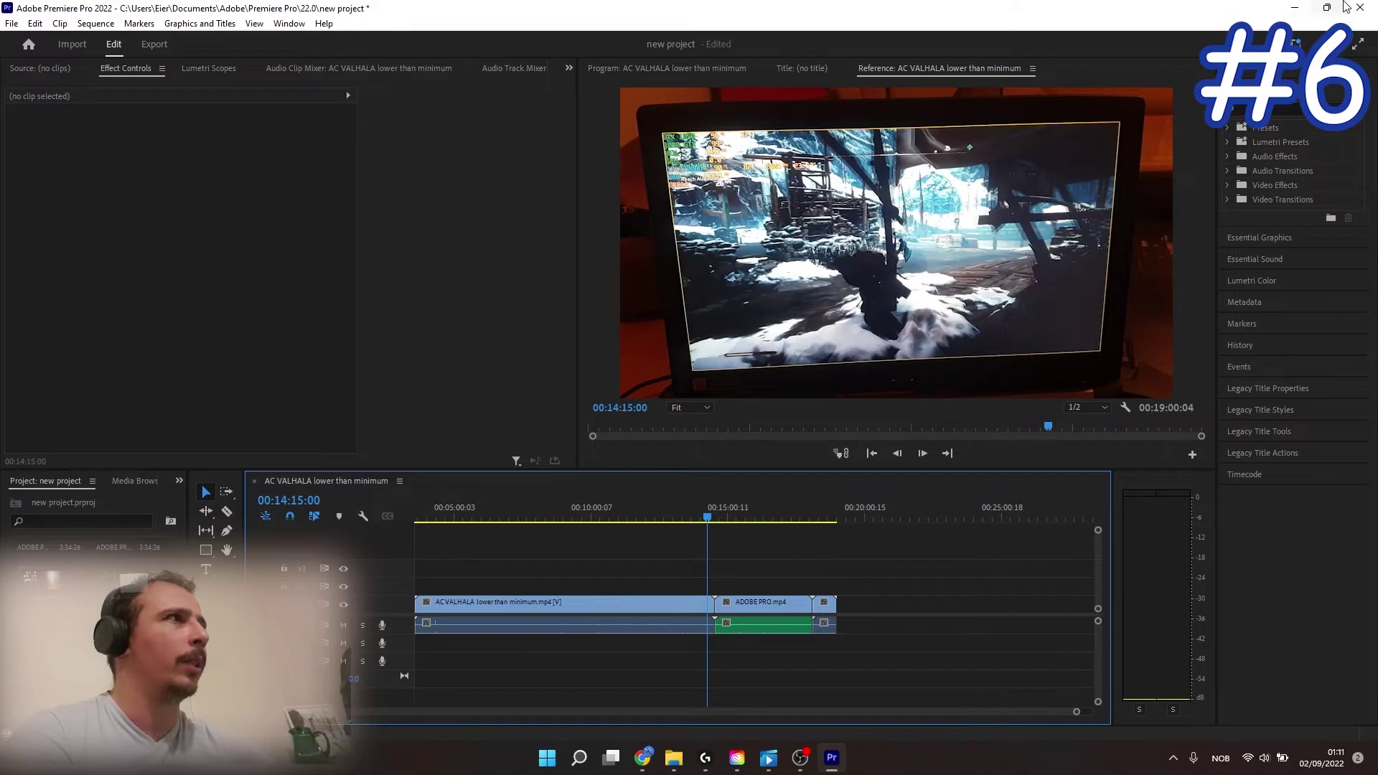
Restore down Premiere, check the _Rendered.mxf and .xmp file sizes, then bring Premiere forward
left_click(1328, 8)
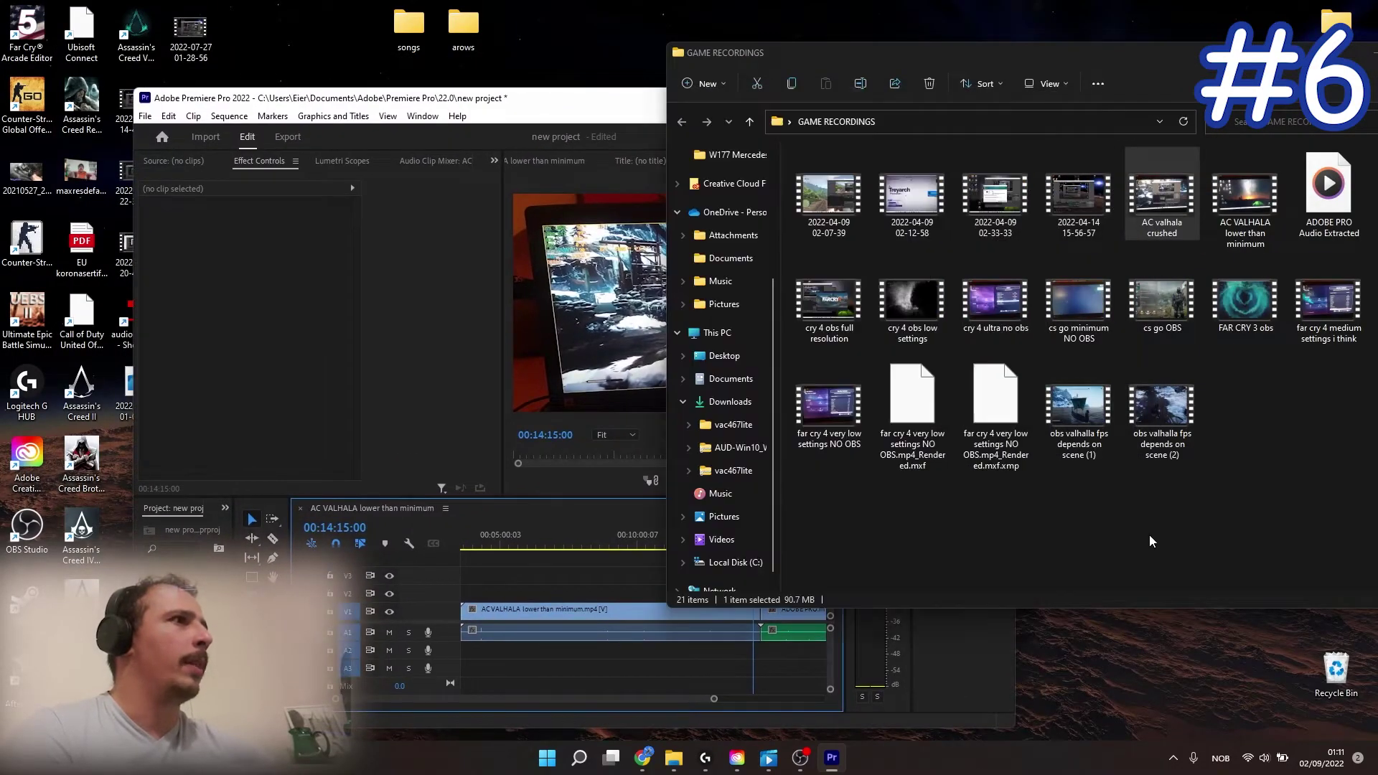
left_click(916, 409)
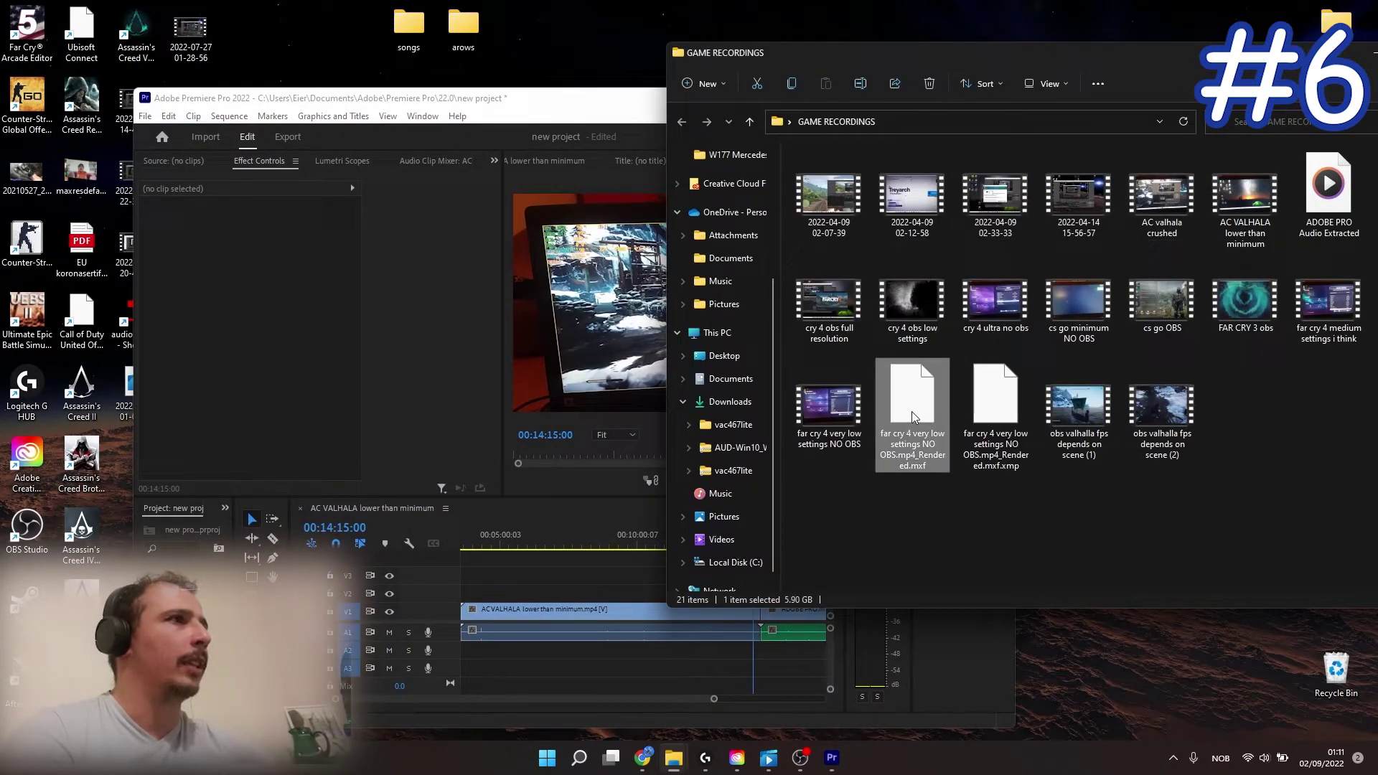
left_click(996, 411)
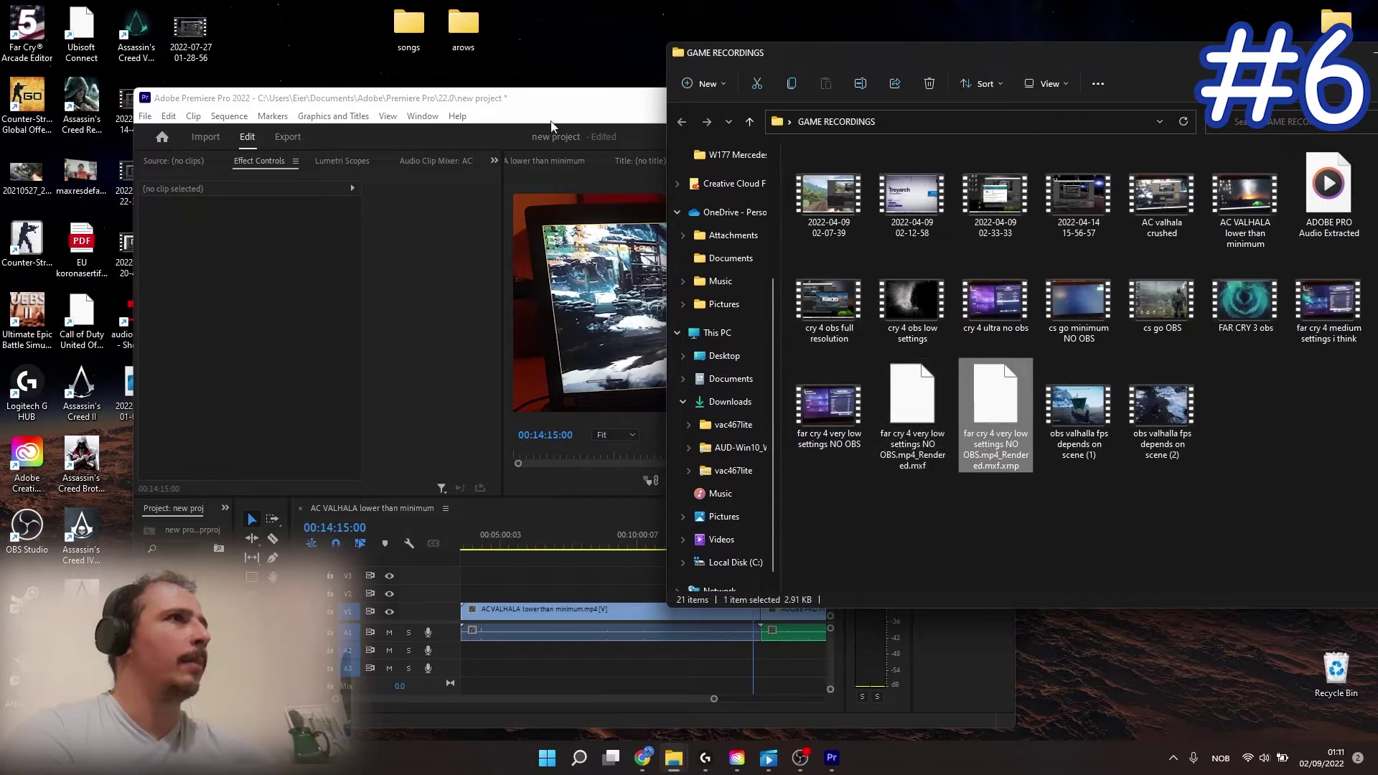
left_click_drag(402, 98, 325, 75)
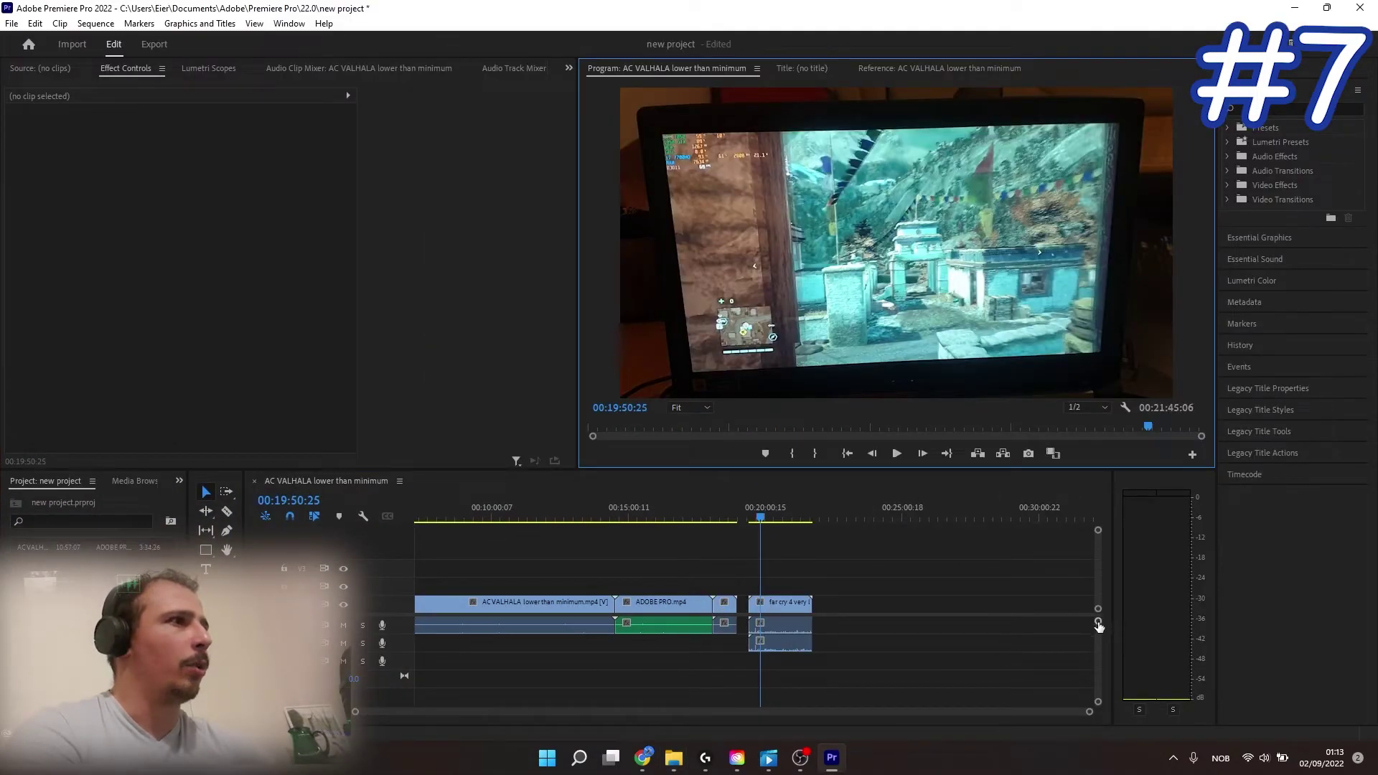
Enlarge the audio tracks to show waveforms and drag the AC VALHALA volume band to -1.4 dB
left_click_drag(1099, 625, 1098, 625)
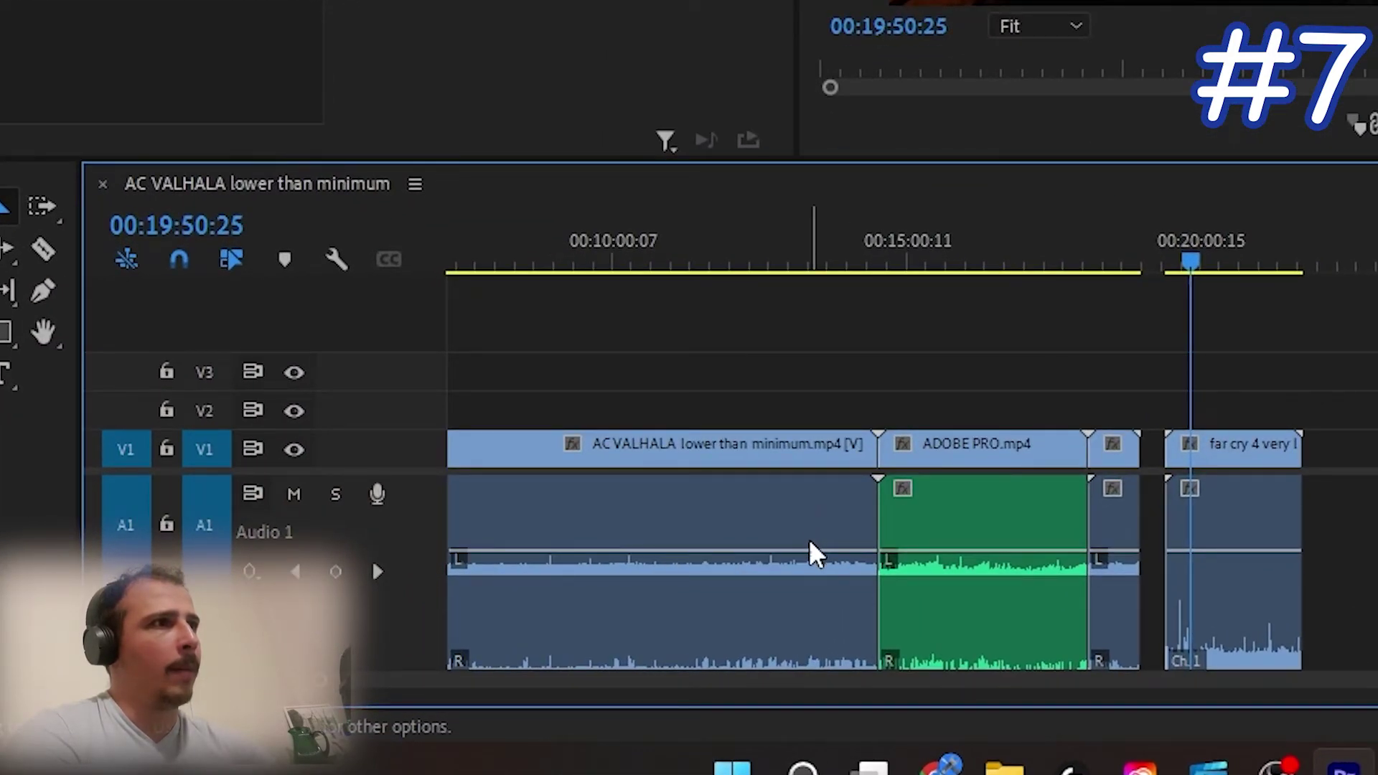
mouse_move(808, 549)
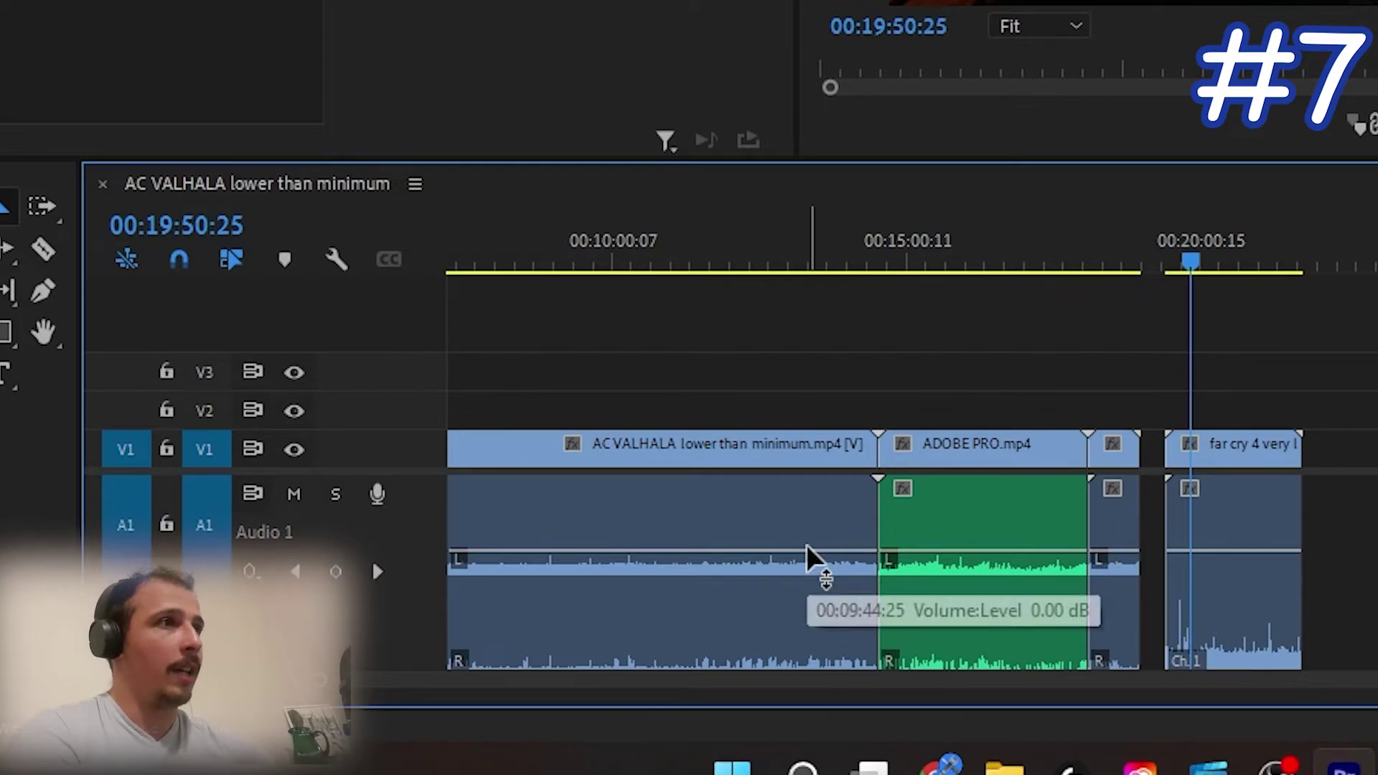
left_click_drag(808, 549, 796, 578)
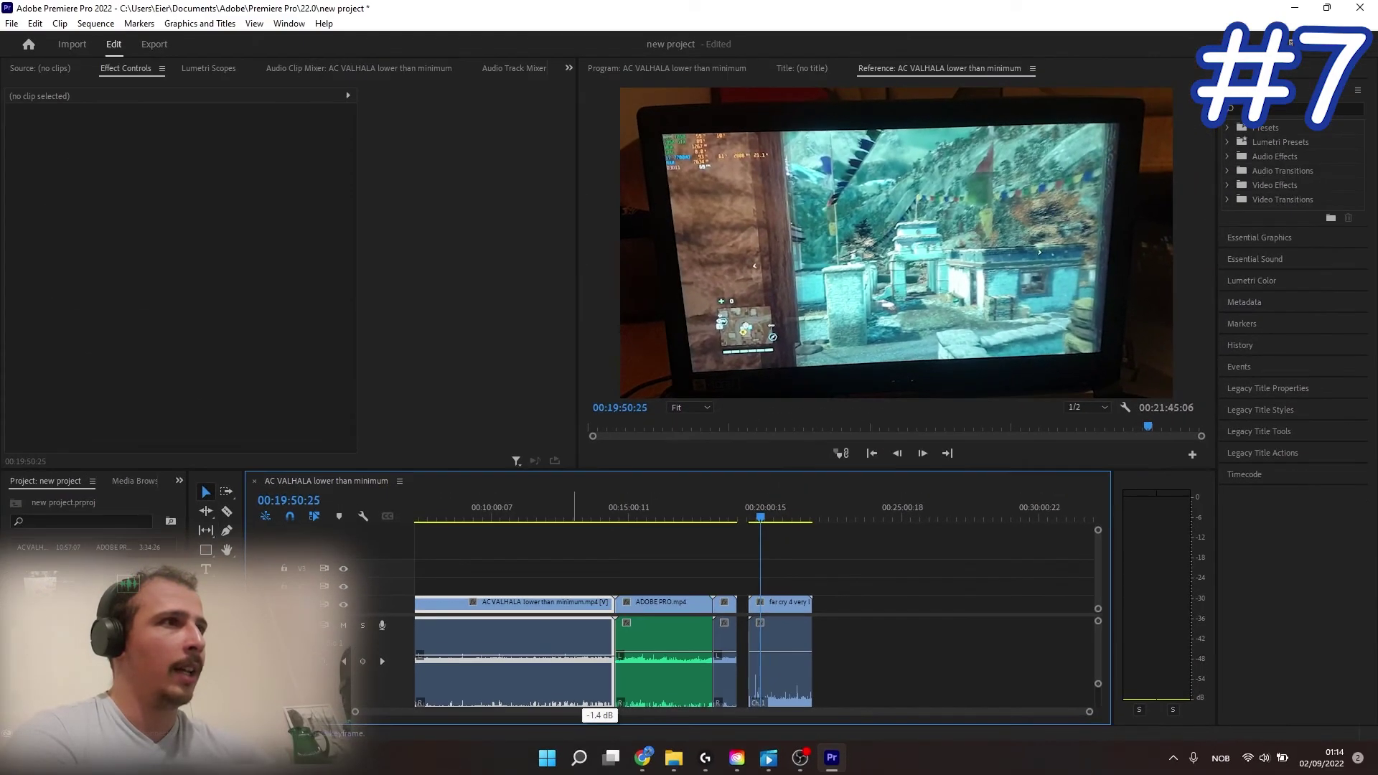
left_click_drag(599, 657, 600, 657)
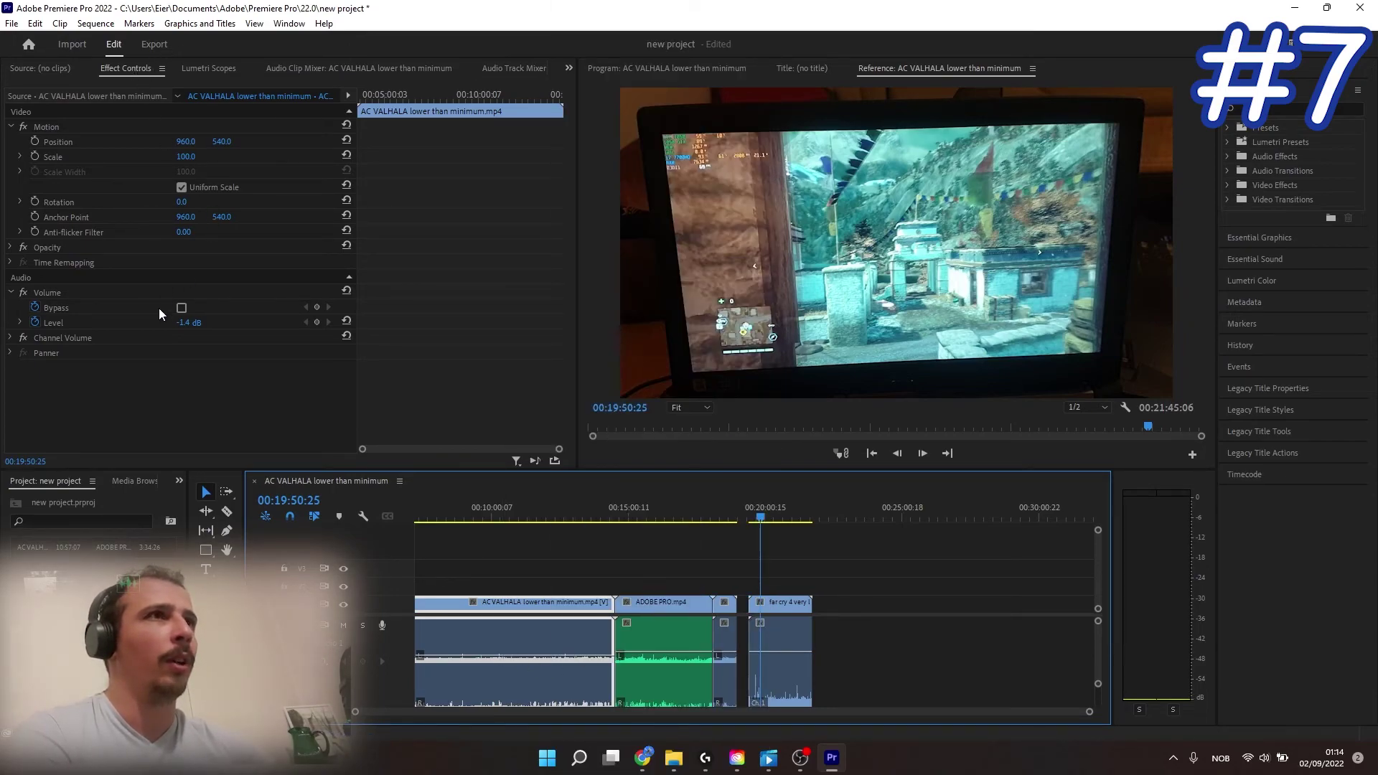
Set the AC VALHALA clip's Volume Level to 15.0 dB in Effect Controls
left_click(203, 318)
type("15")
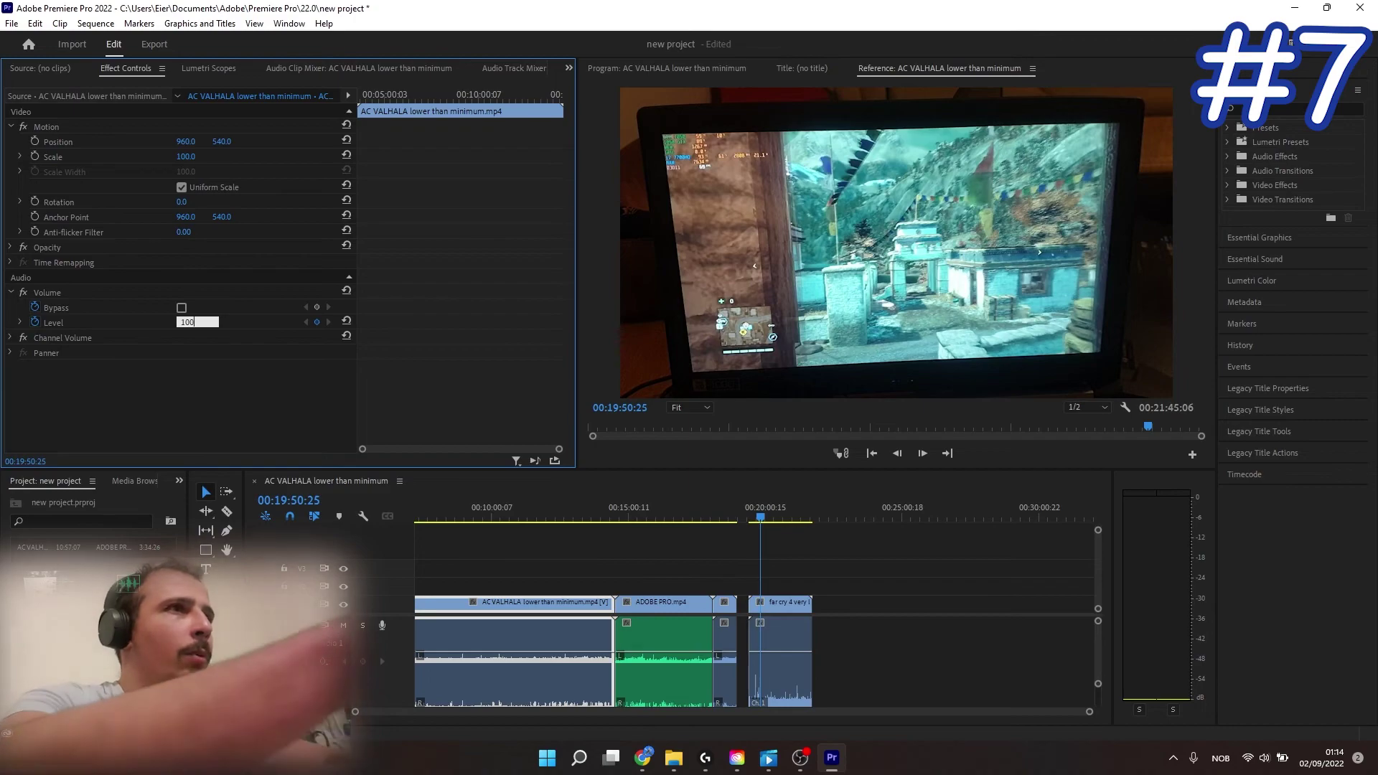
key("Return")
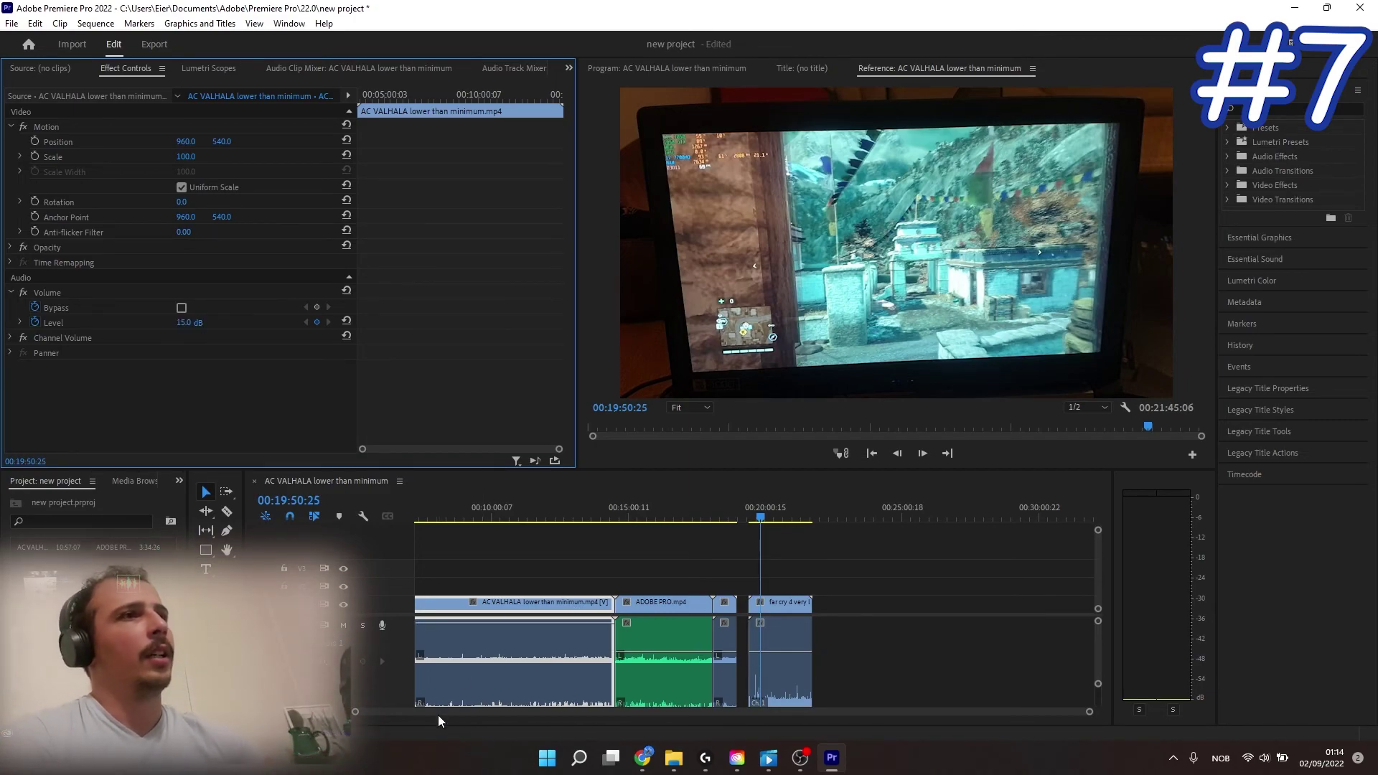
left_click_drag(1089, 717, 514, 718)
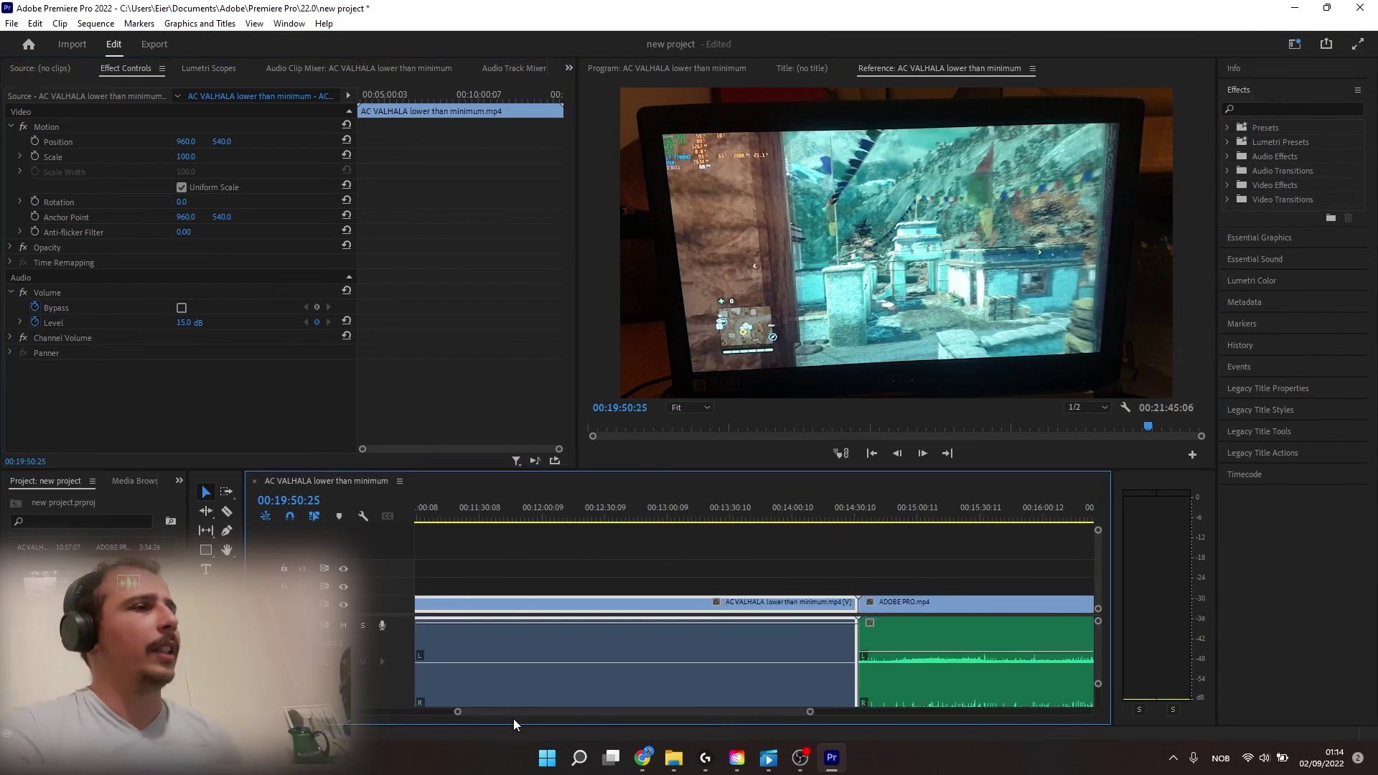